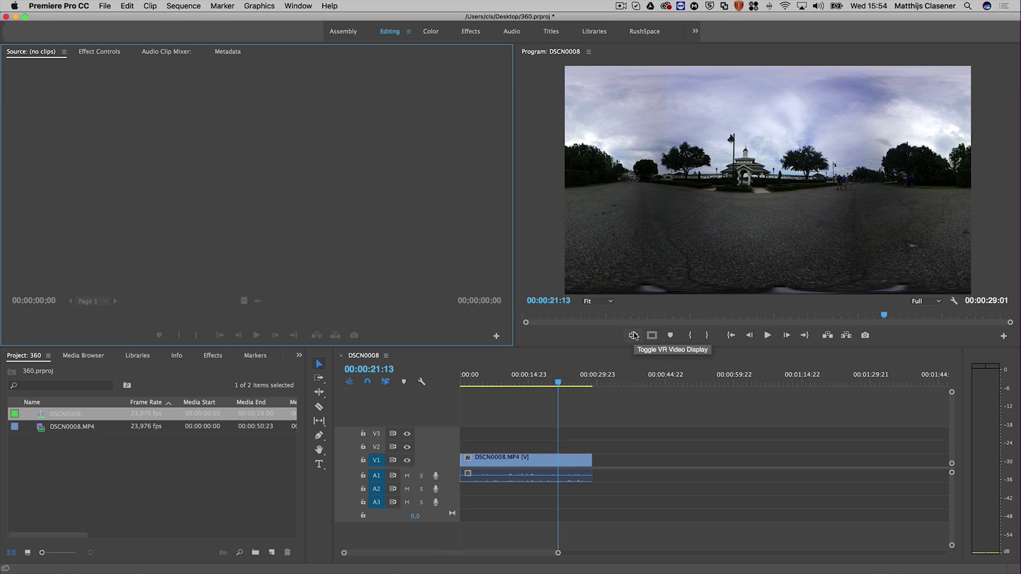
Turn on the VR video display in the Program monitor and hide the VR controls.
left_click(633, 335)
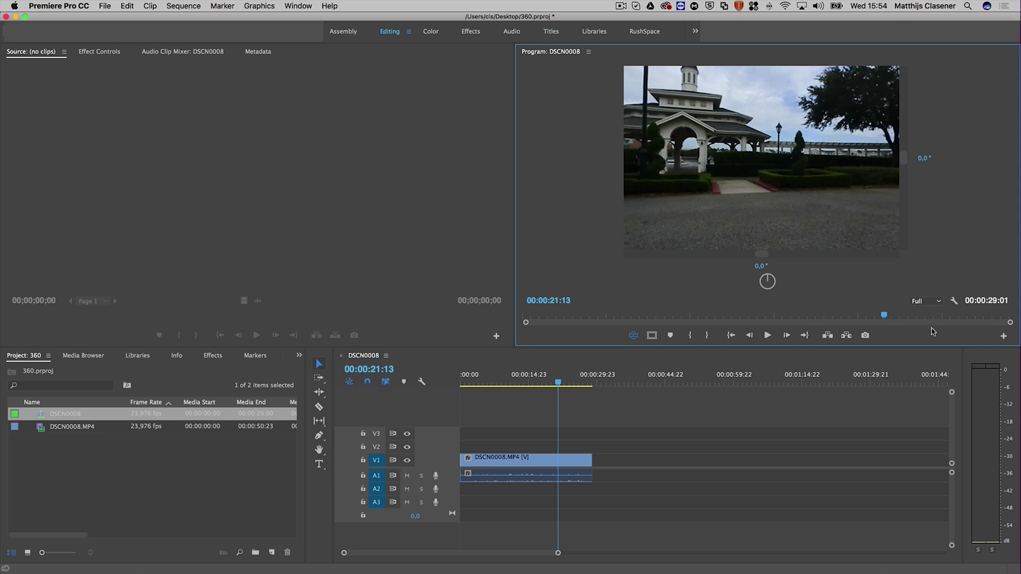
left_click(954, 301)
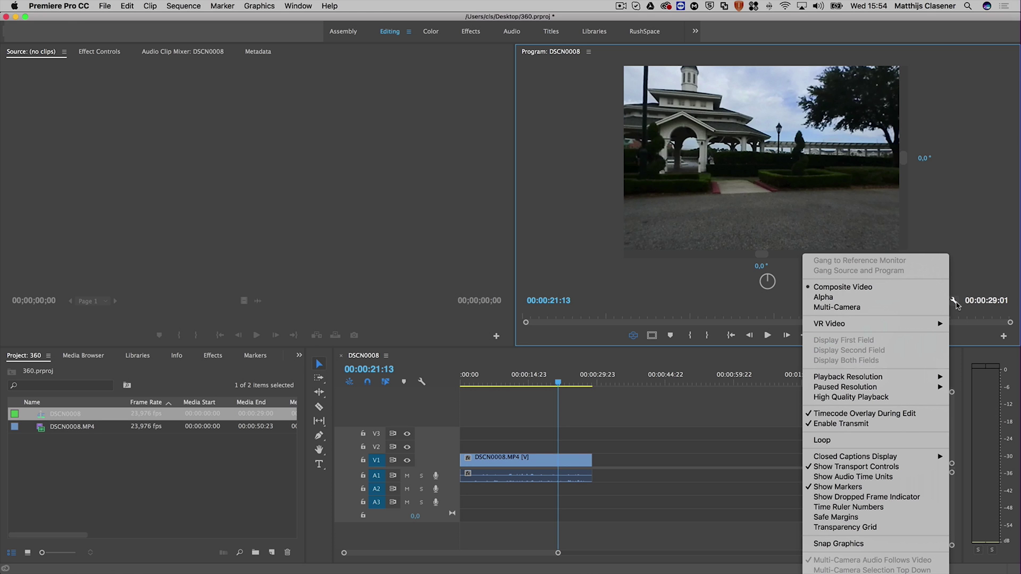
mouse_move(904, 322)
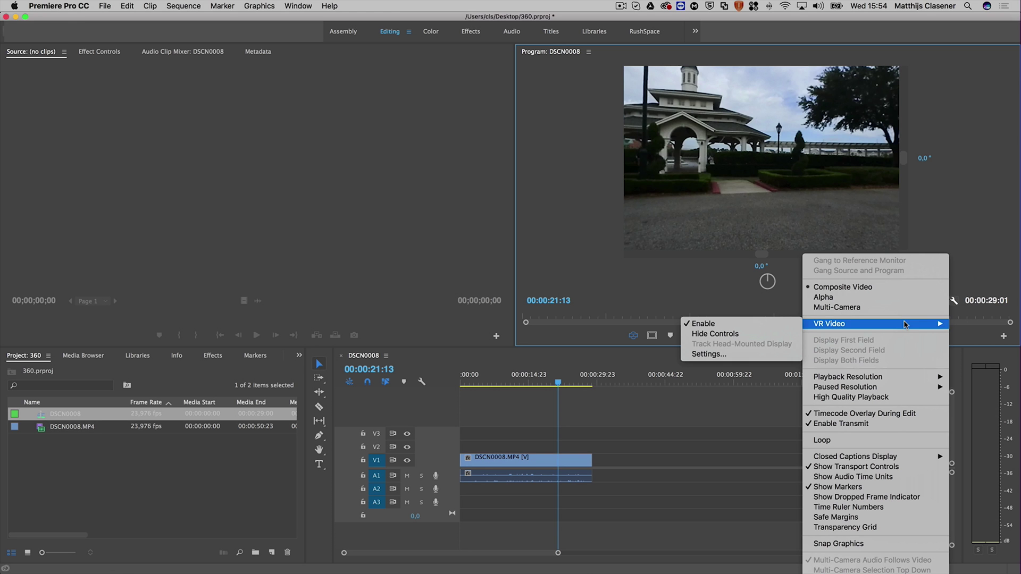
left_click(698, 333)
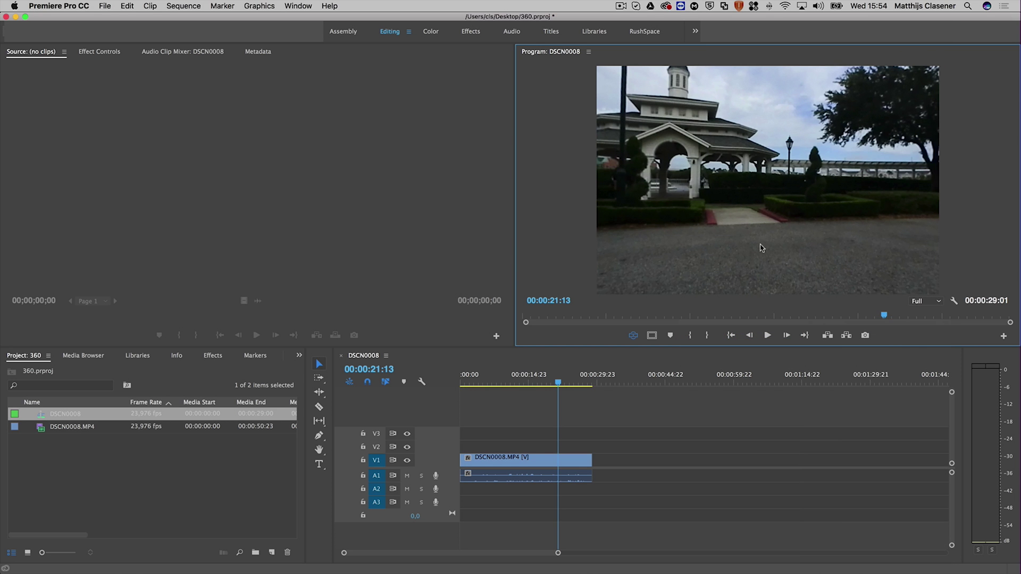
Look around the 360 view down to the tripod and back to the horizon, then return to the flat frame.
left_click_drag(760, 244, 808, 199)
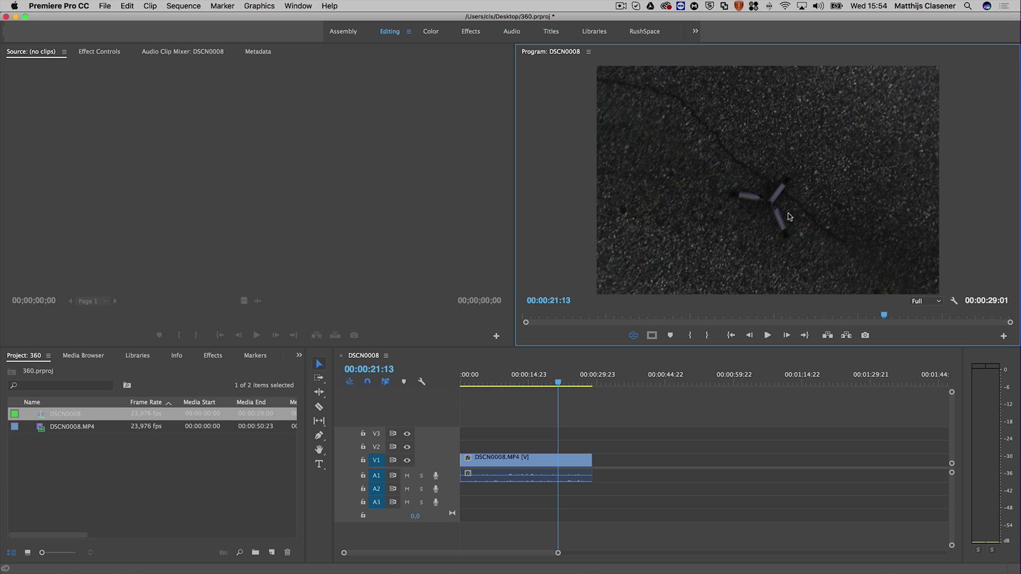
left_click_drag(774, 162, 759, 197)
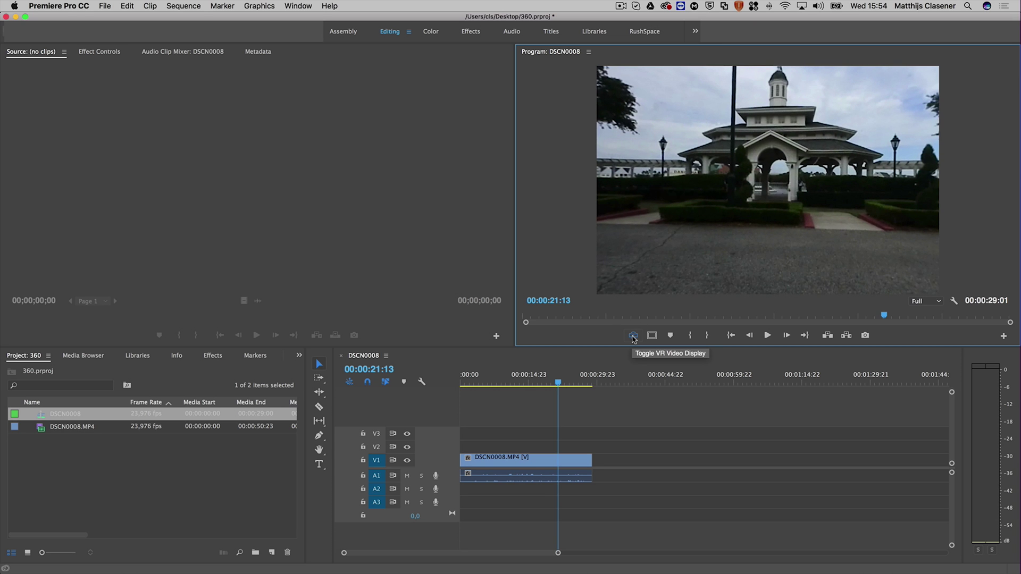
left_click(634, 336)
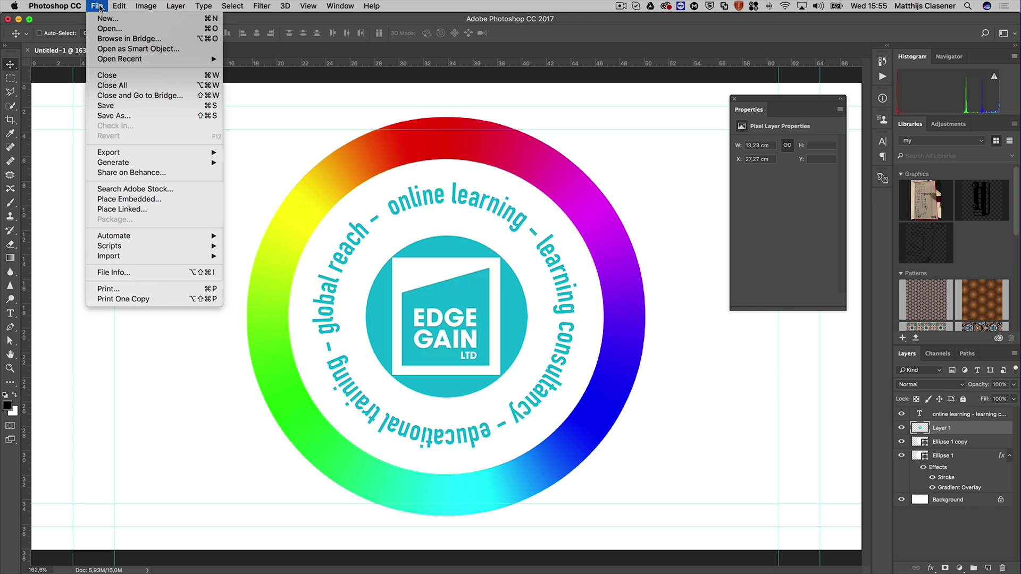
Create a new Film & Video HDTV 1080p (1920×1080) document, then go back to Untitled-1.
left_click(97, 6)
left_click(108, 21)
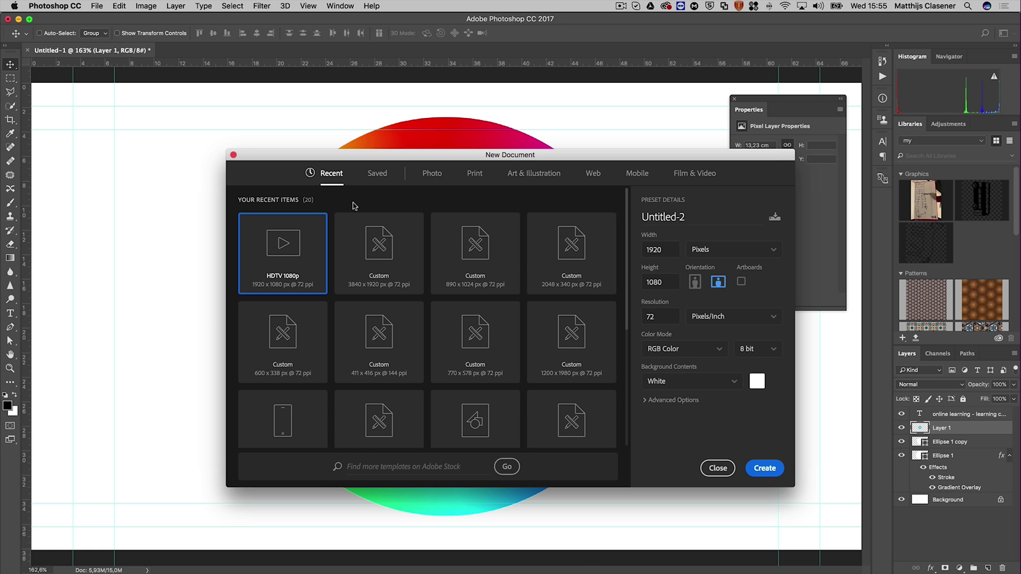
left_click(696, 175)
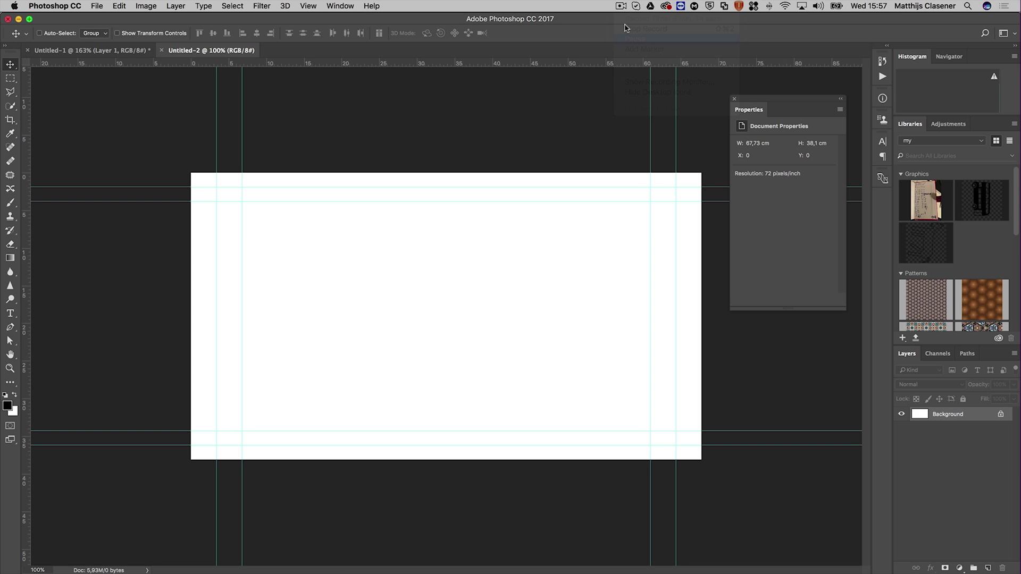
left_click(122, 53)
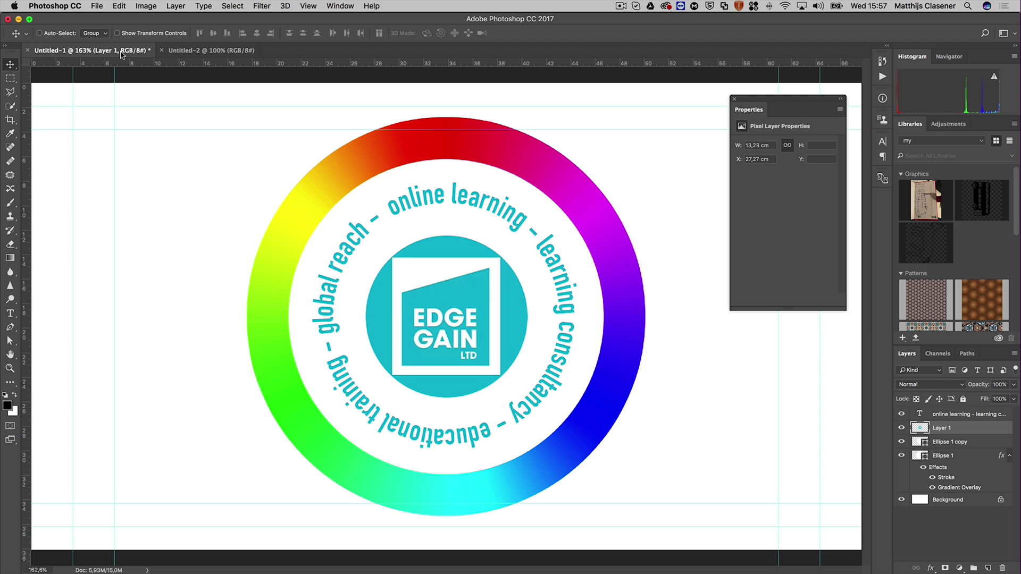
Select the circular text layer through Ellipse 1 and merge them into one layer.
left_click(953, 416)
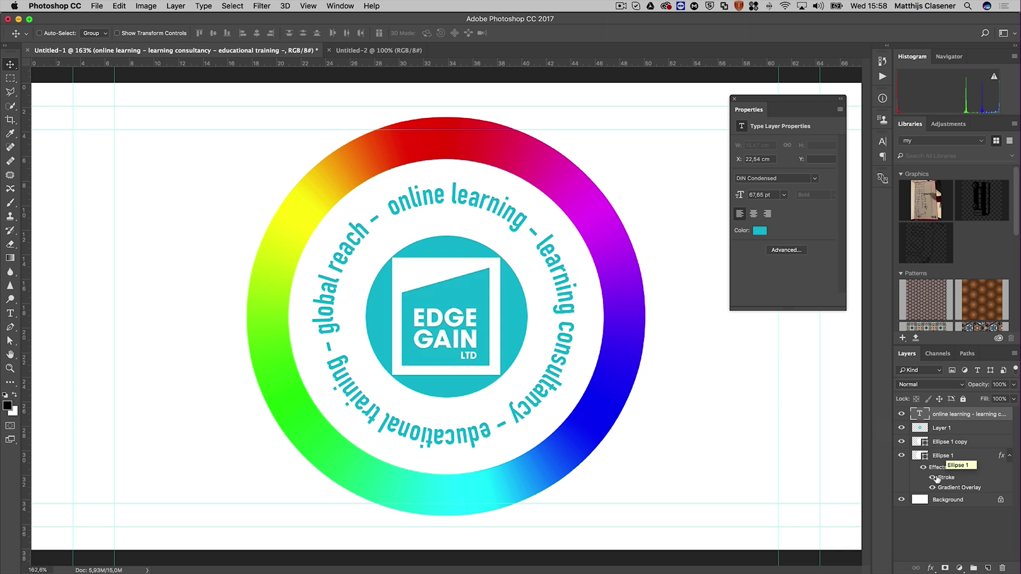
left_click(950, 455, "shift")
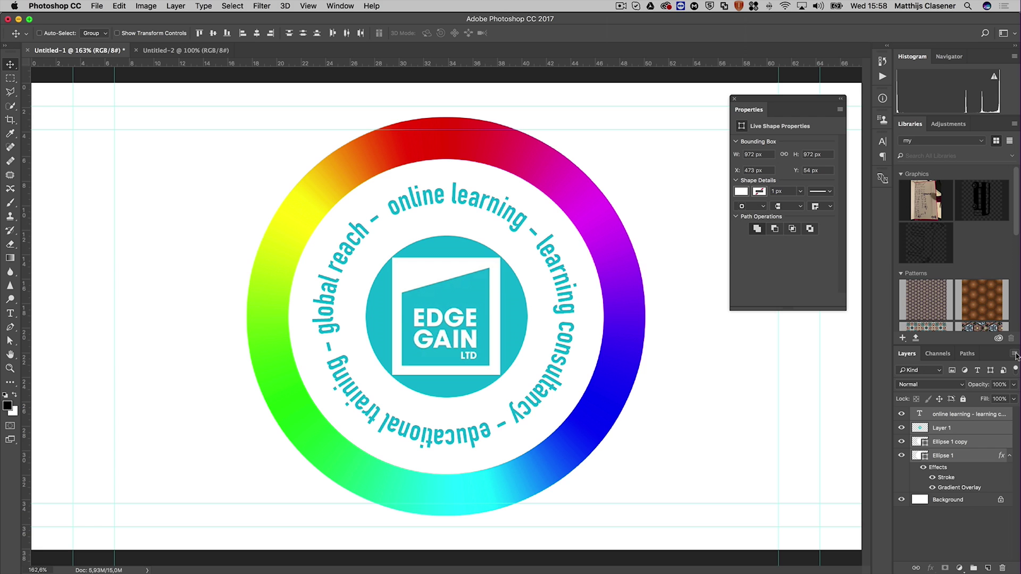
left_click(1015, 354)
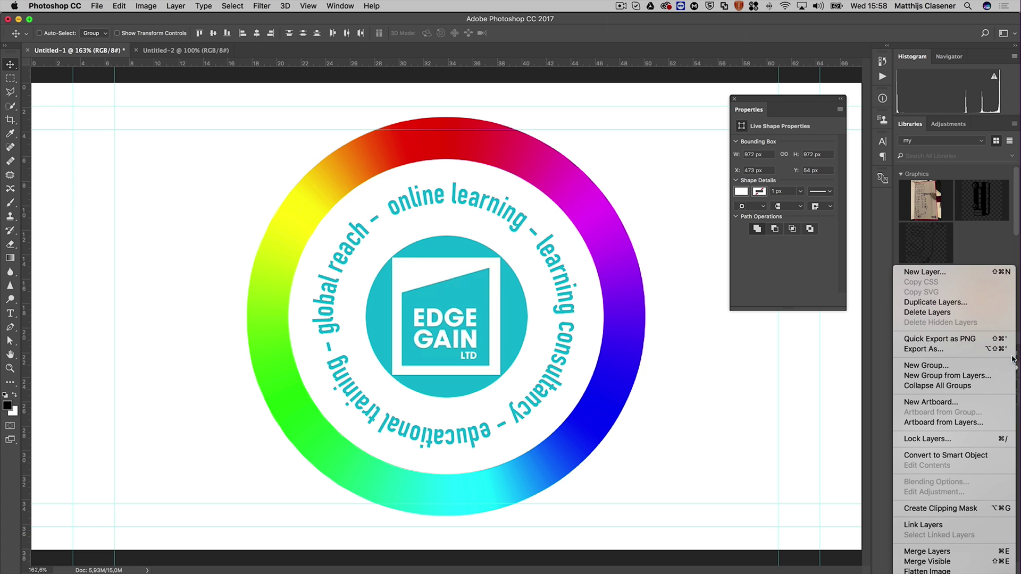
left_click(945, 551)
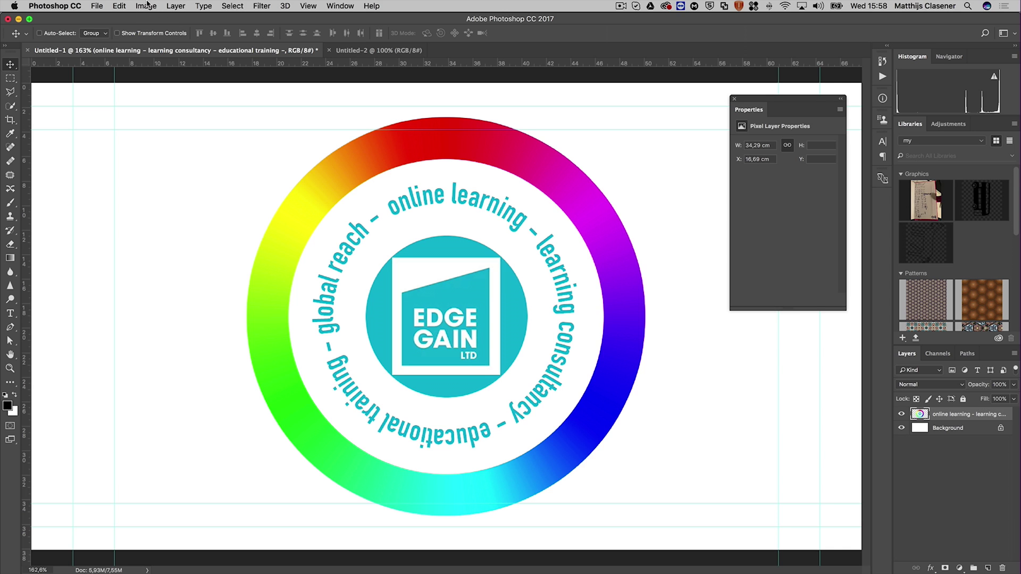
Scale the merged logo layer out to the left, right, top and bottom canvas edges.
key("super")
left_click(97, 6)
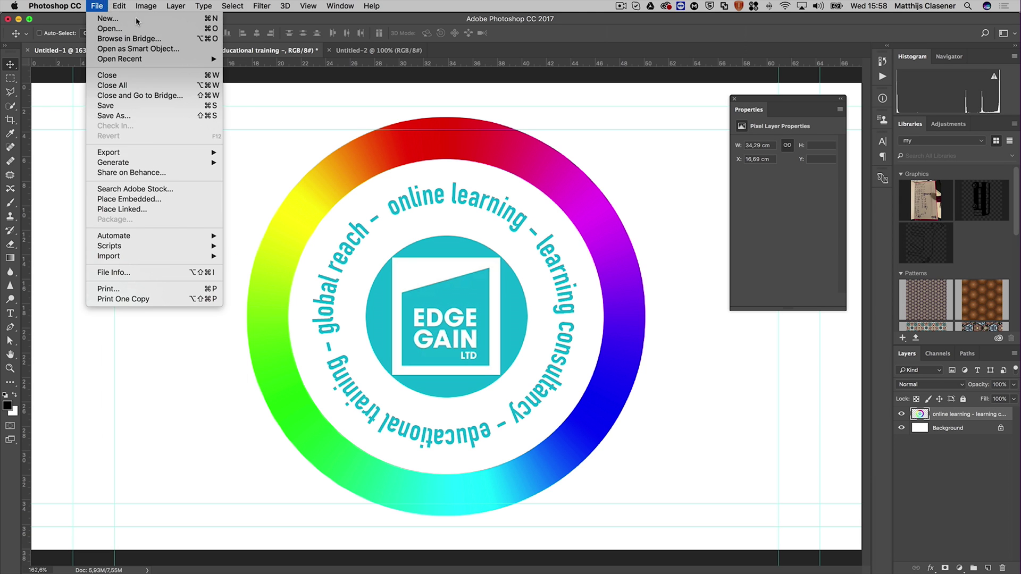
mouse_move(119, 6)
mouse_move(187, 241)
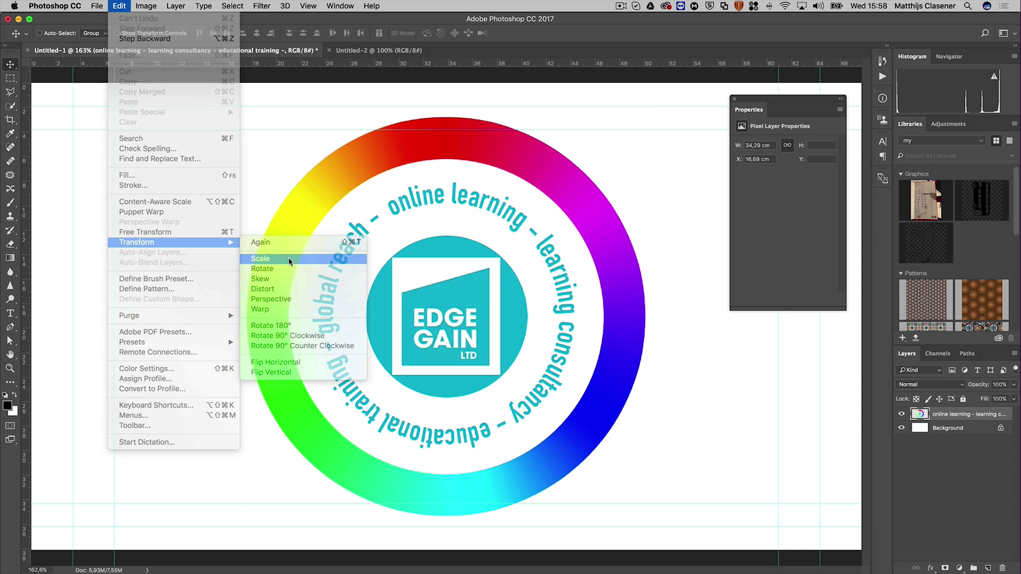
left_click(289, 259)
left_click_drag(237, 316, 33, 305)
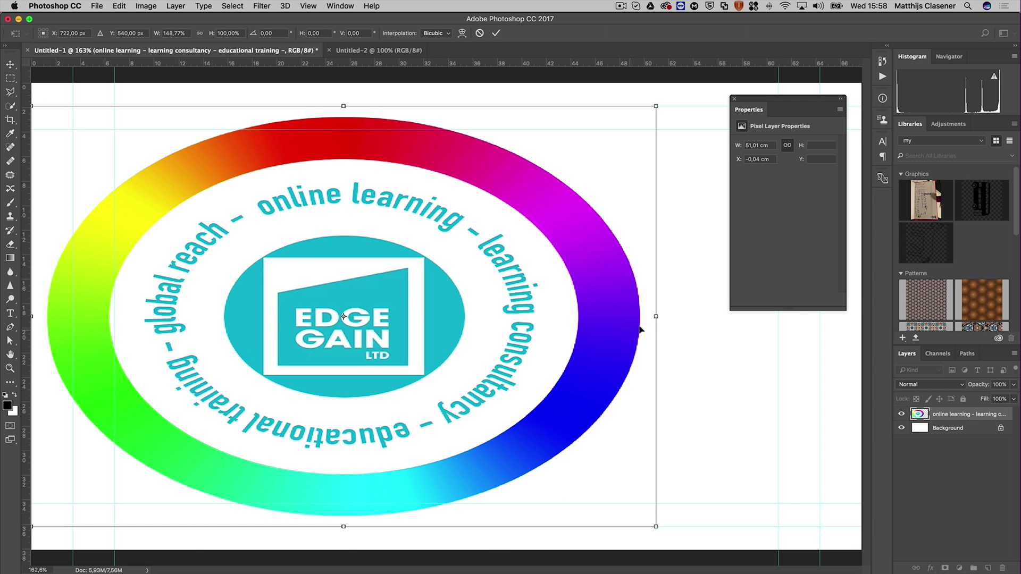
left_click_drag(656, 316, 860, 314)
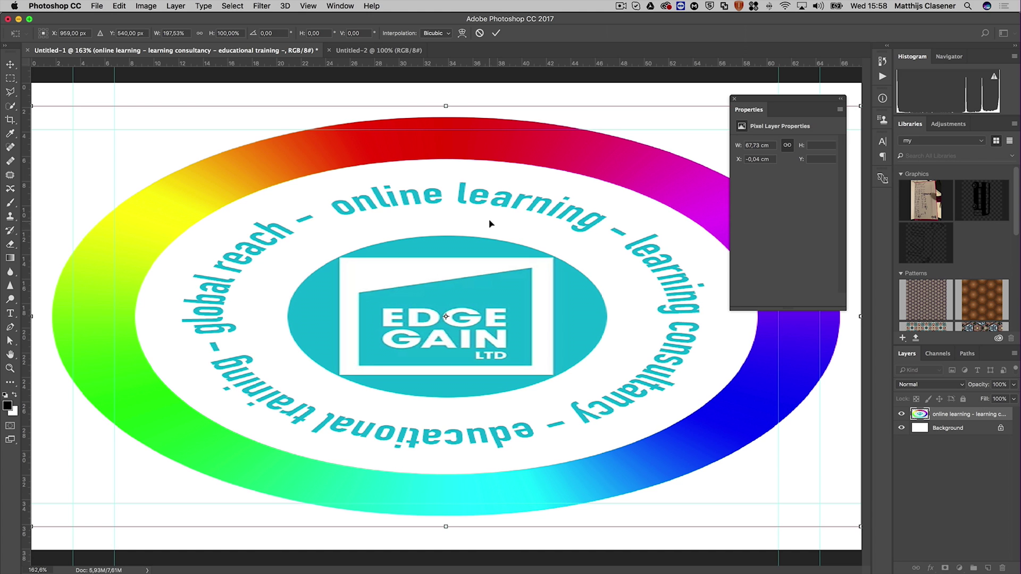
left_click_drag(446, 106, 448, 81)
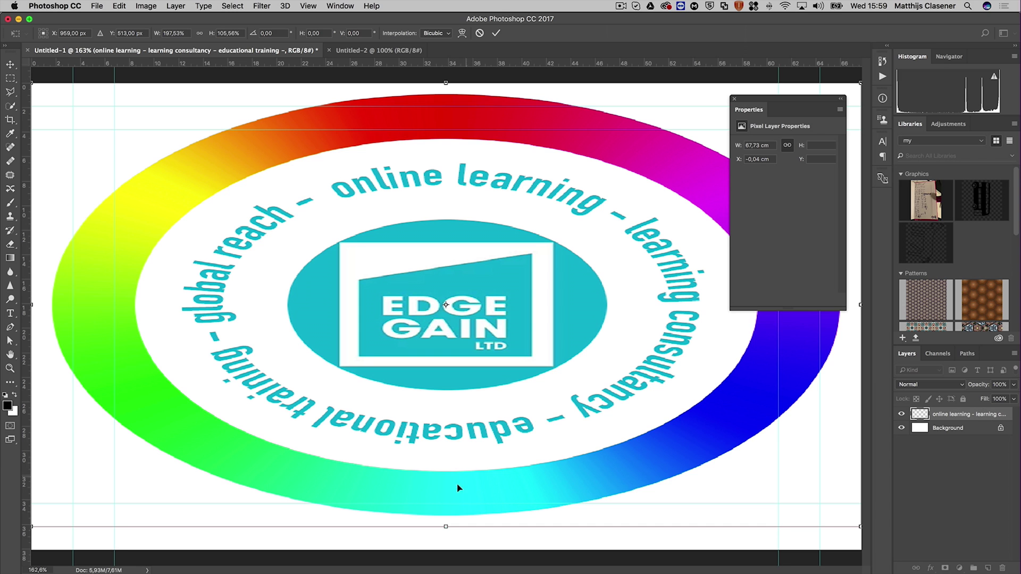
left_click_drag(446, 527, 447, 546)
key("Return")
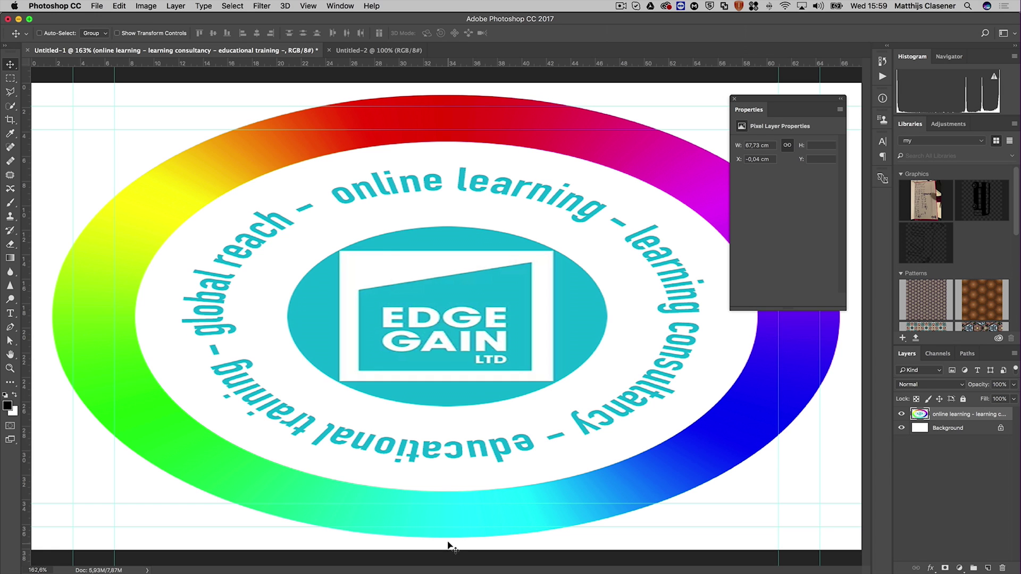
Rotate the stretched logo layer 180 degrees.
left_click(151, 6)
mouse_move(119, 6)
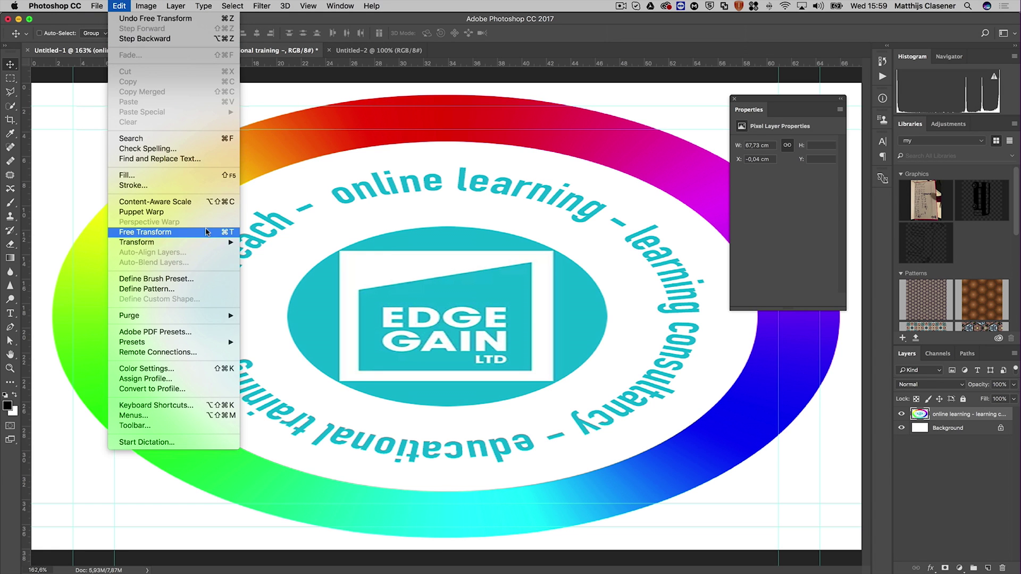
mouse_move(208, 243)
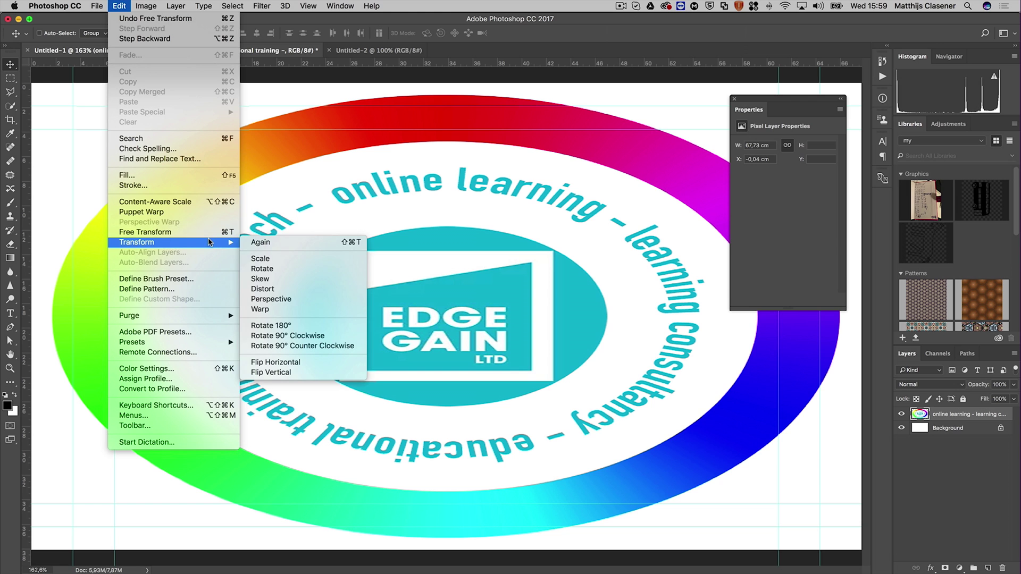
left_click(299, 326)
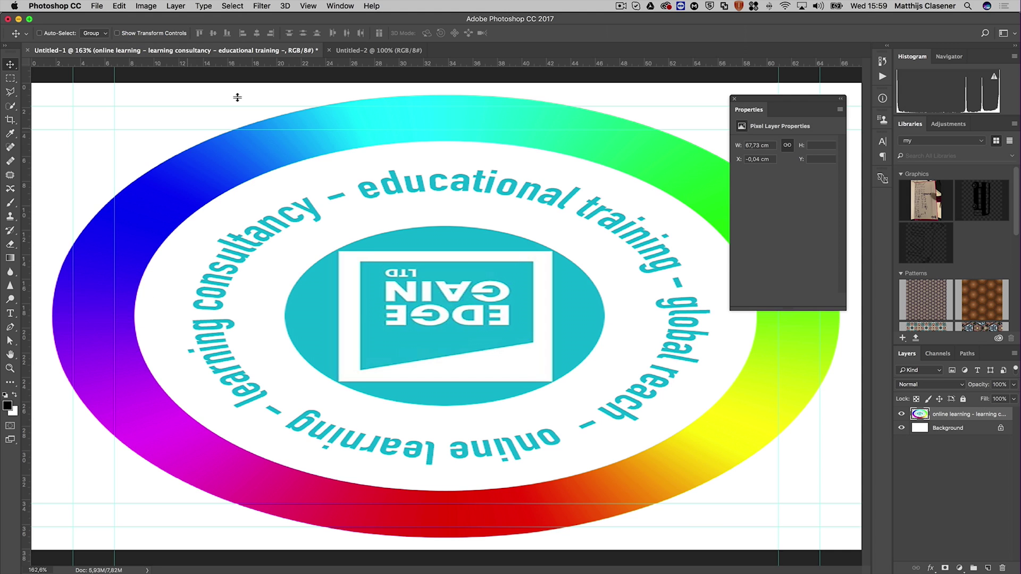
Apply the Polar Coordinates filter set to Polar to Rectangular, with the preview zoomed out.
left_click(259, 6)
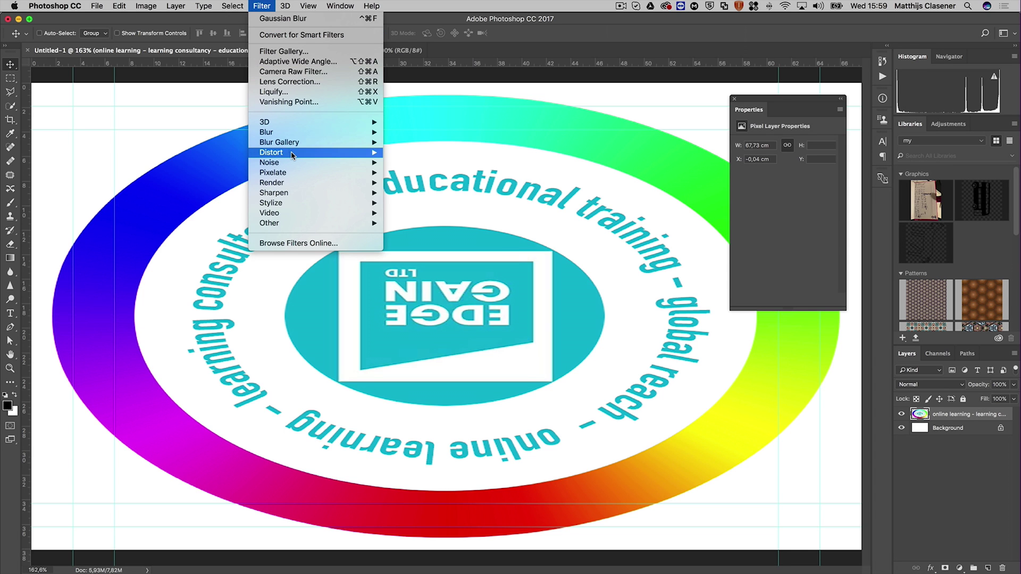
mouse_move(293, 154)
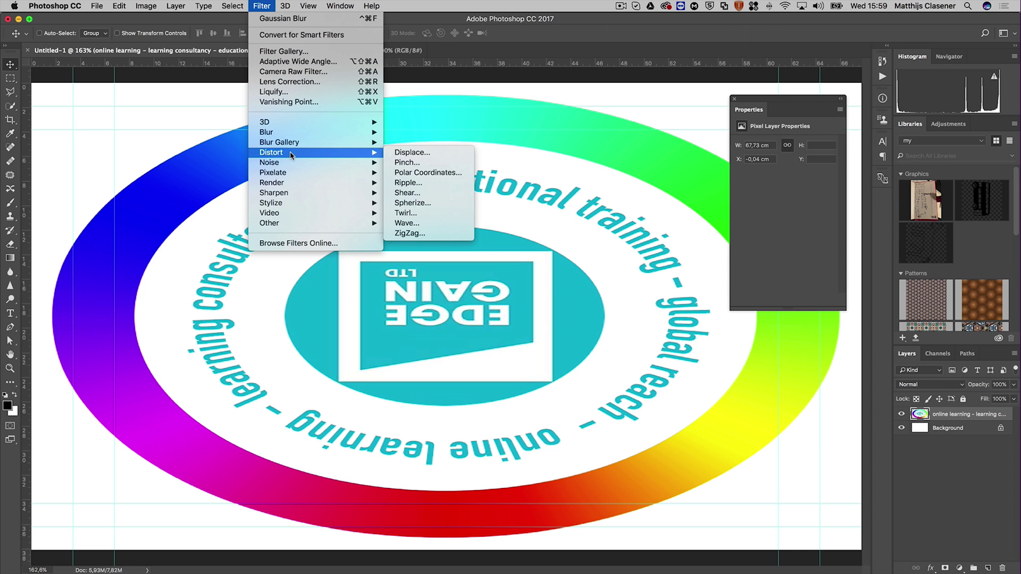
left_click(444, 174)
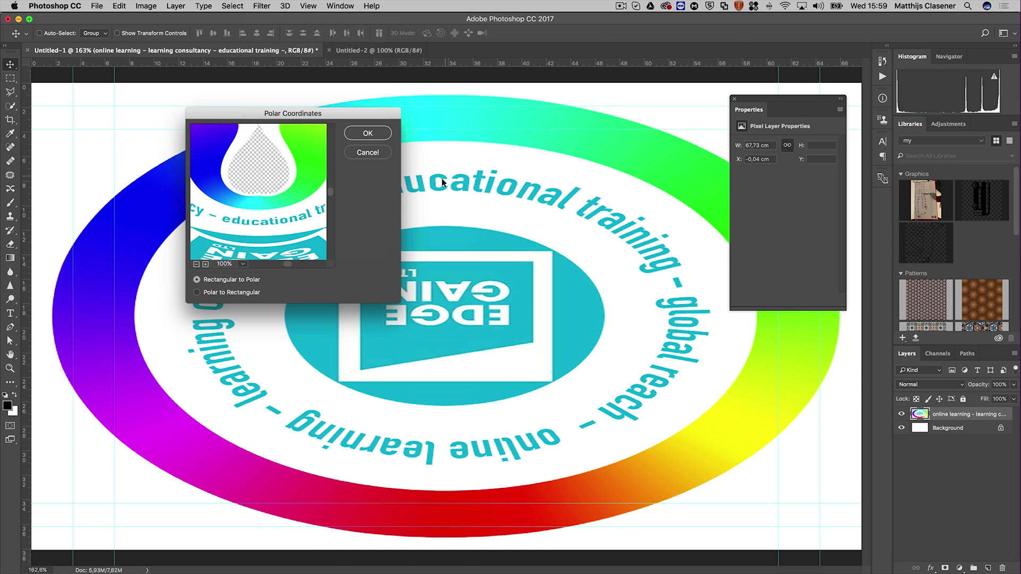
left_click(231, 293)
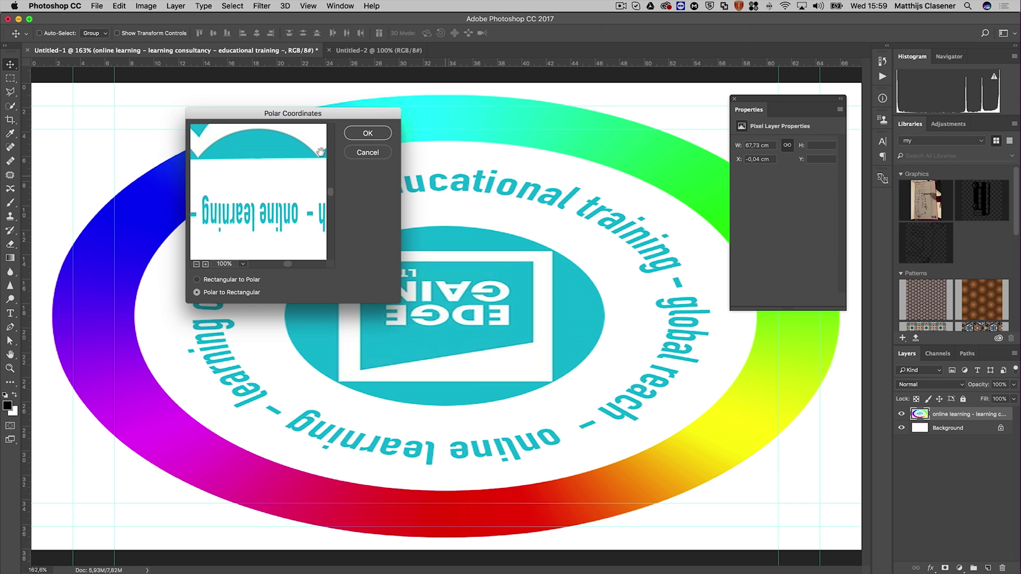
left_click(196, 265)
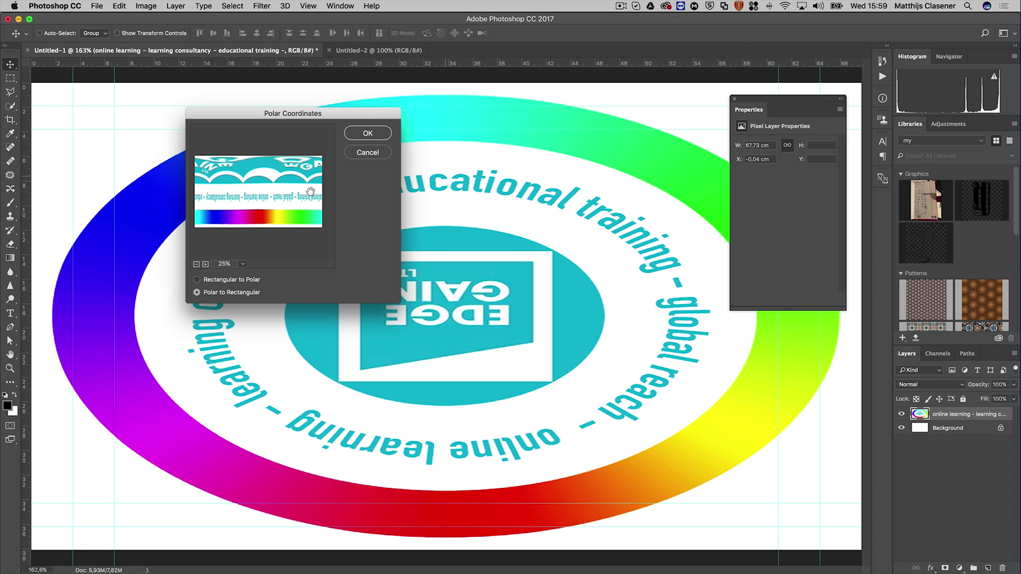
left_click(368, 133)
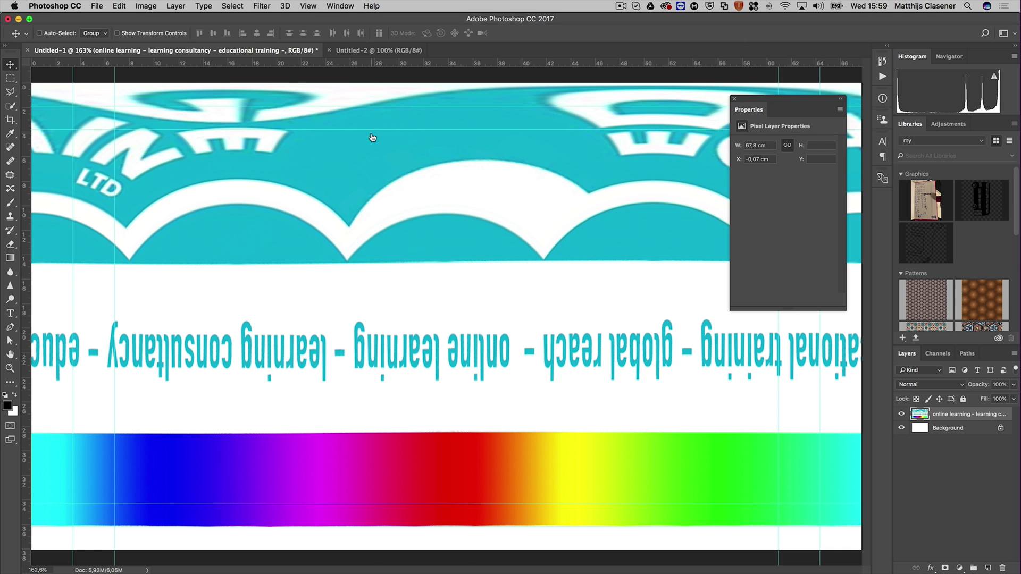
Rotate the canvas 180° so the text reads upright, and close the Properties panel.
left_click(136, 7)
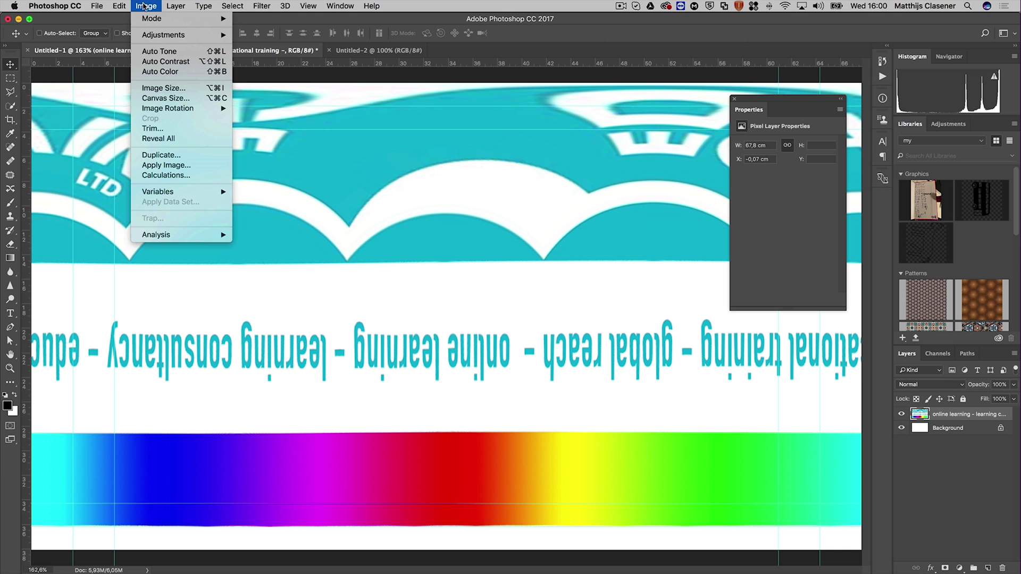
mouse_move(201, 109)
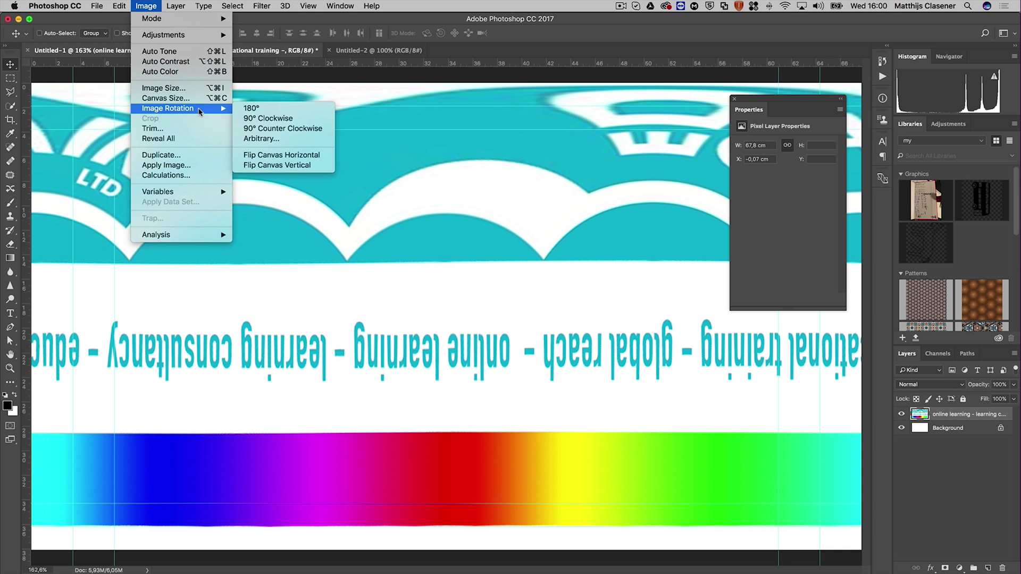
left_click(296, 110)
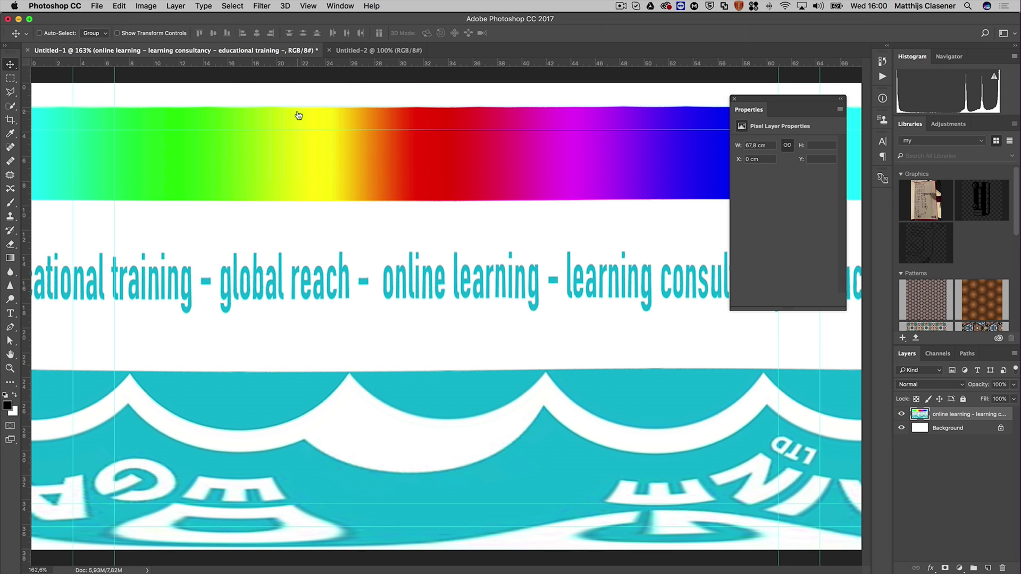
left_click(734, 99)
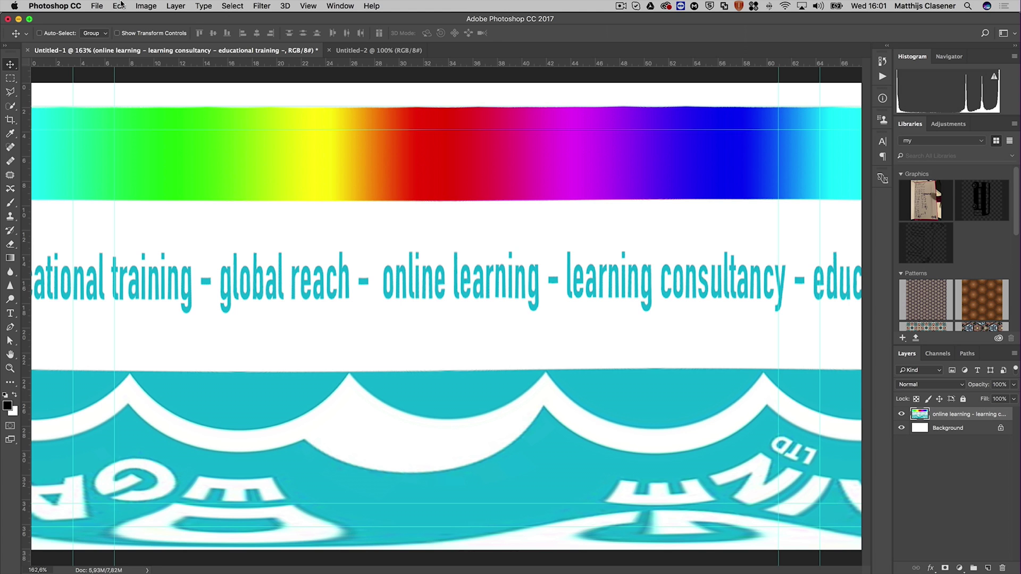
Free-transform the strip layer to 14% height and commit.
key("super+t")
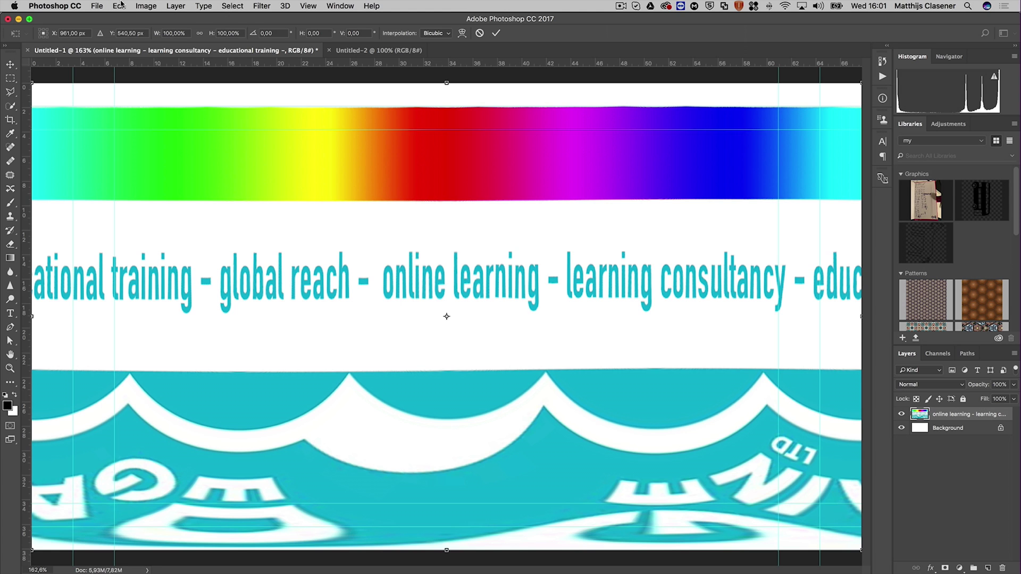
left_click(242, 32)
type("14")
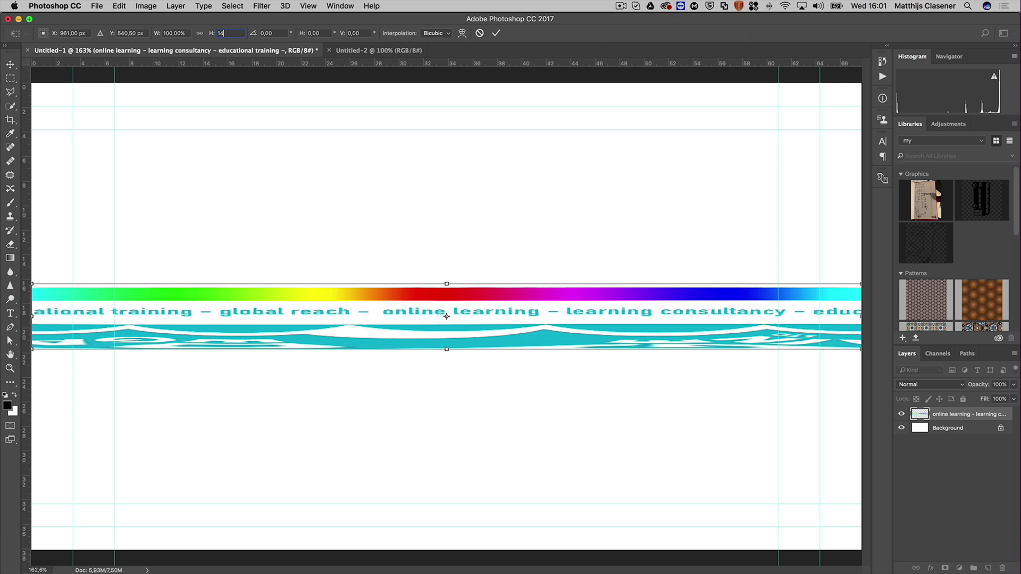
left_click(498, 33)
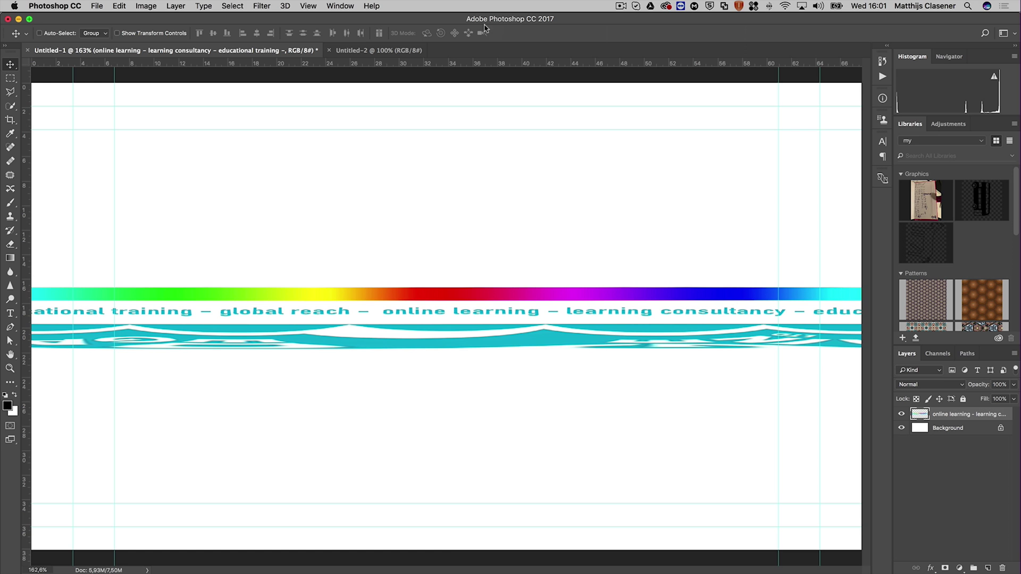
Crop the canvas so its top and bottom edges hug the banner strip.
key("c")
key("super+1")
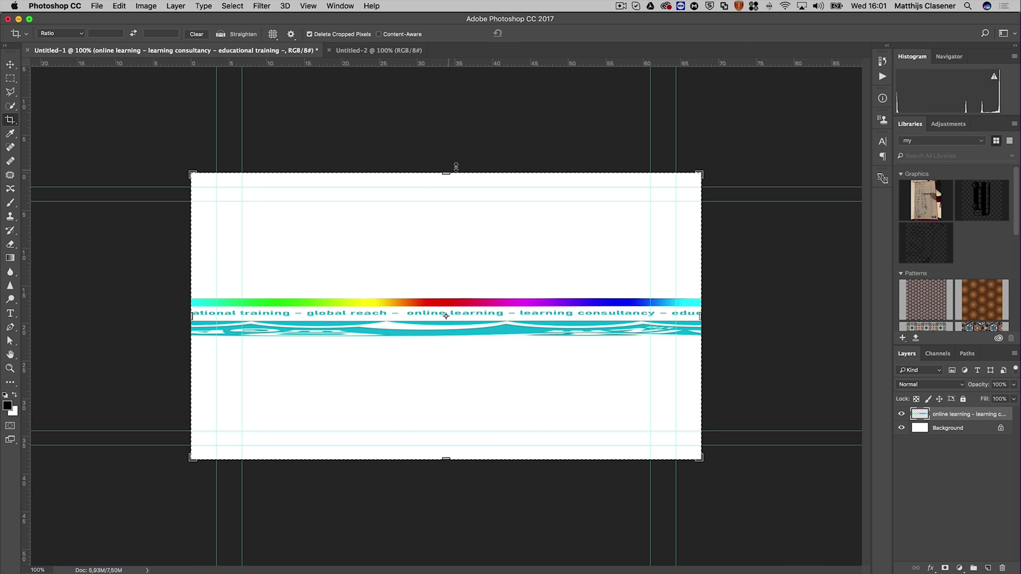
left_click_drag(446, 173, 442, 234)
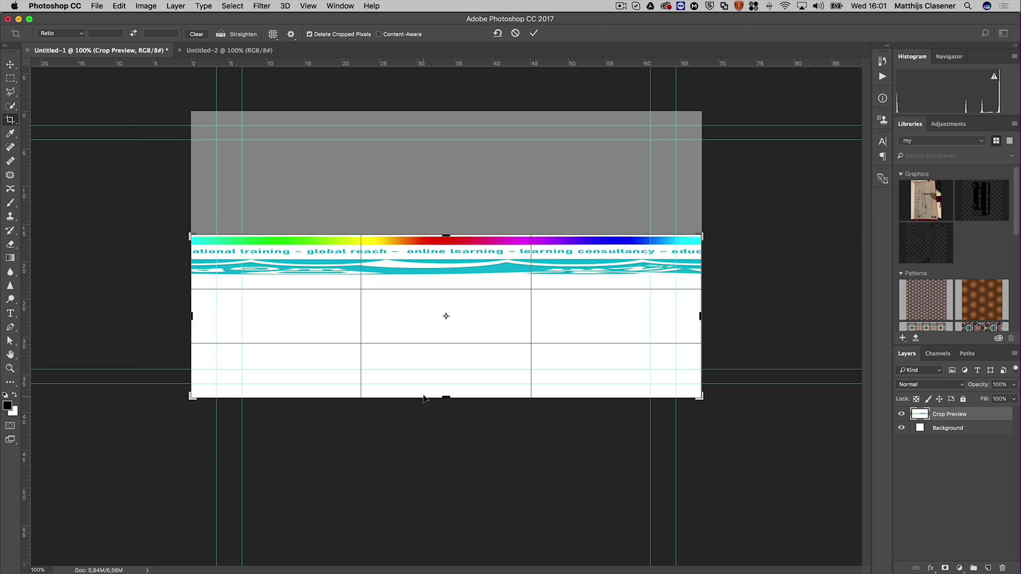
left_click_drag(446, 394, 455, 330)
key("Return")
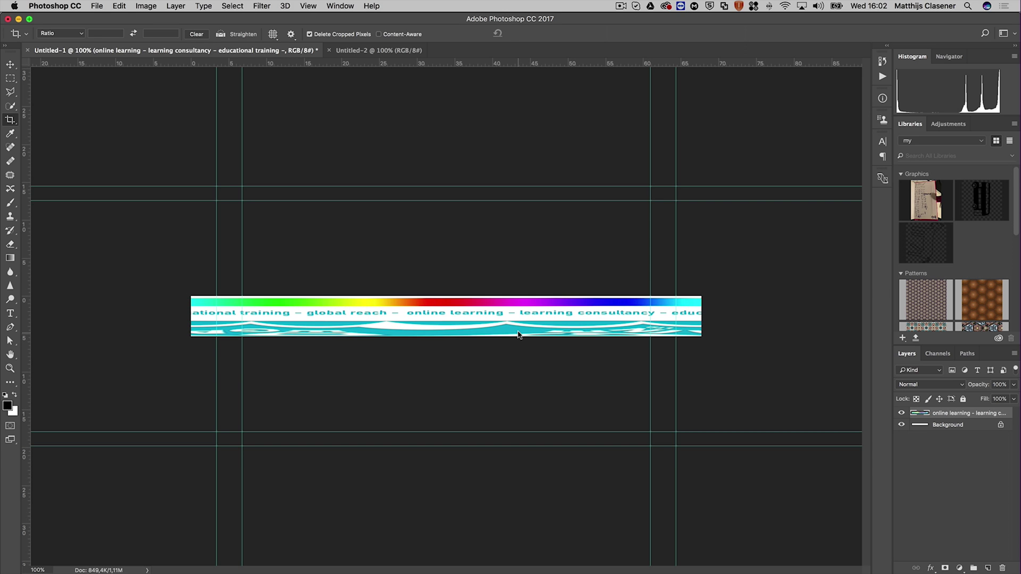
Start Save As and go to the Desktop's 360 Video Tutorial folder.
left_click(97, 6)
left_click(139, 113)
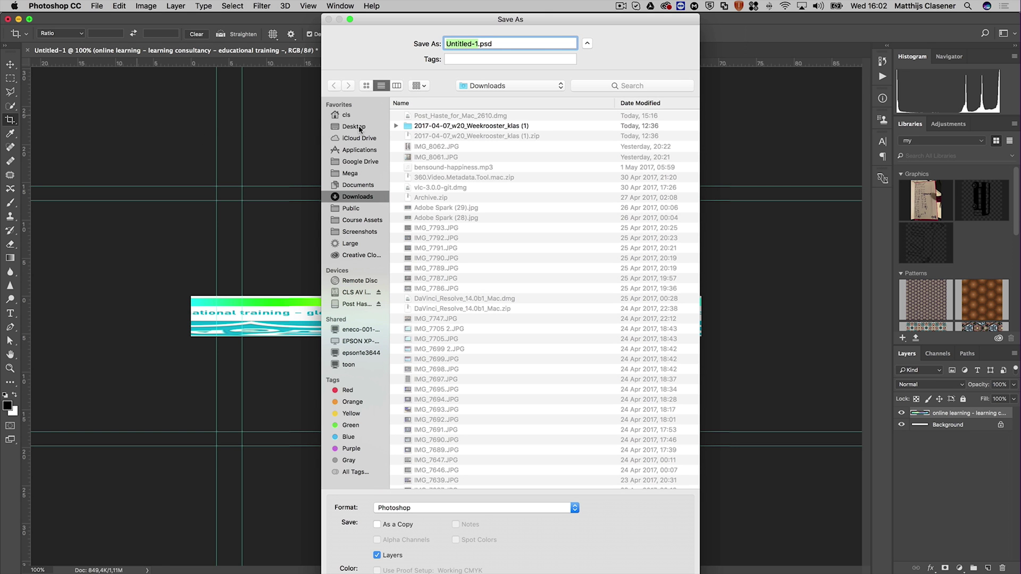
left_click(353, 126)
double_click(436, 145)
left_click(479, 507)
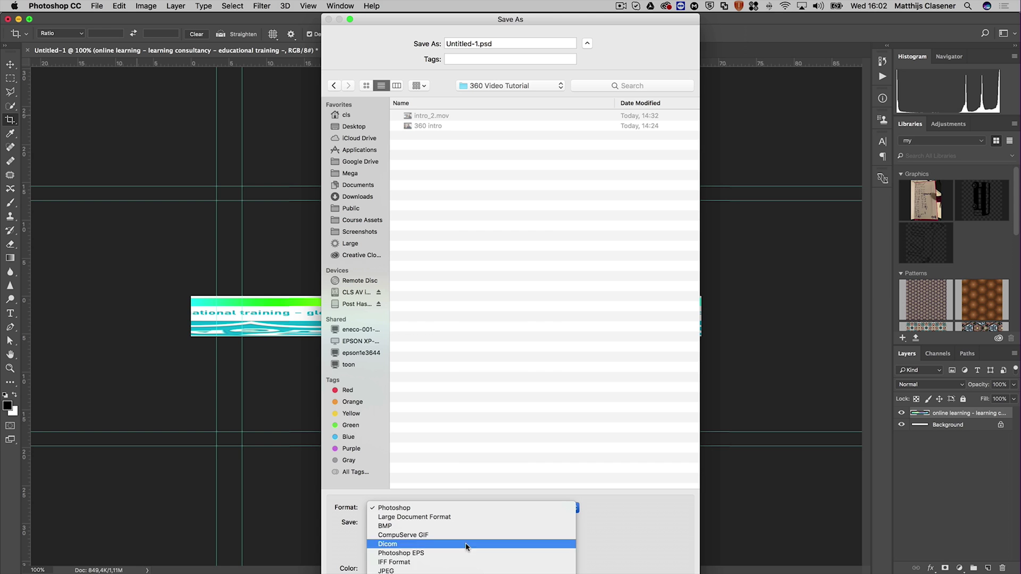
Save the file as JPEG named '360 logo' at maximum quality 12.
left_click(465, 562)
left_click(460, 508)
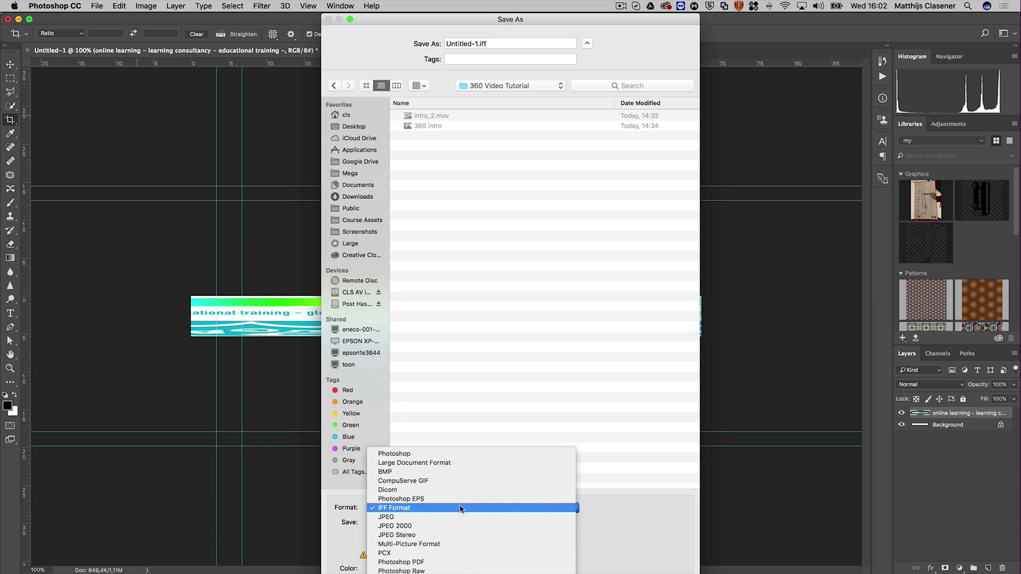
left_click(457, 516)
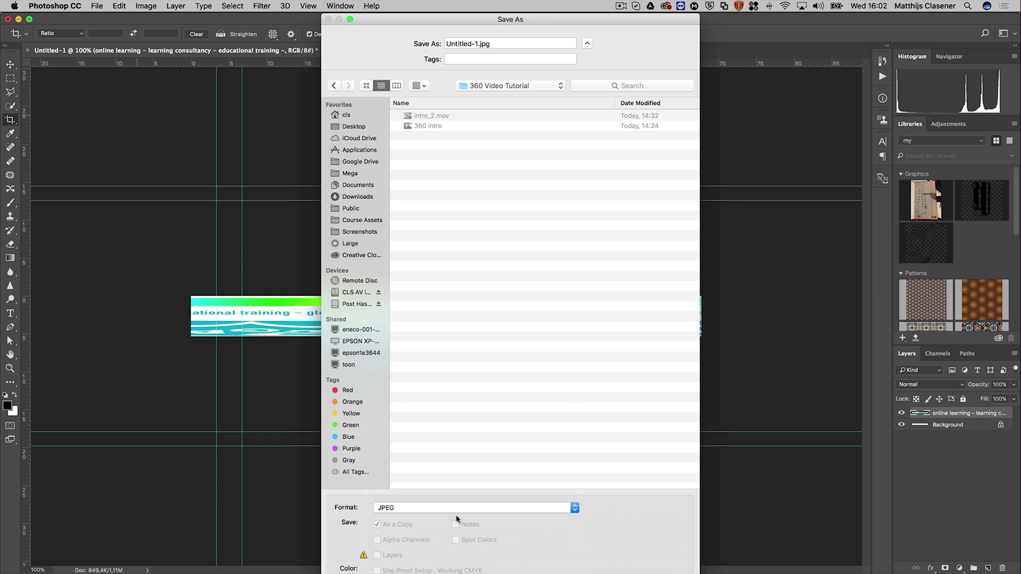
left_click(480, 43)
type("360 logo")
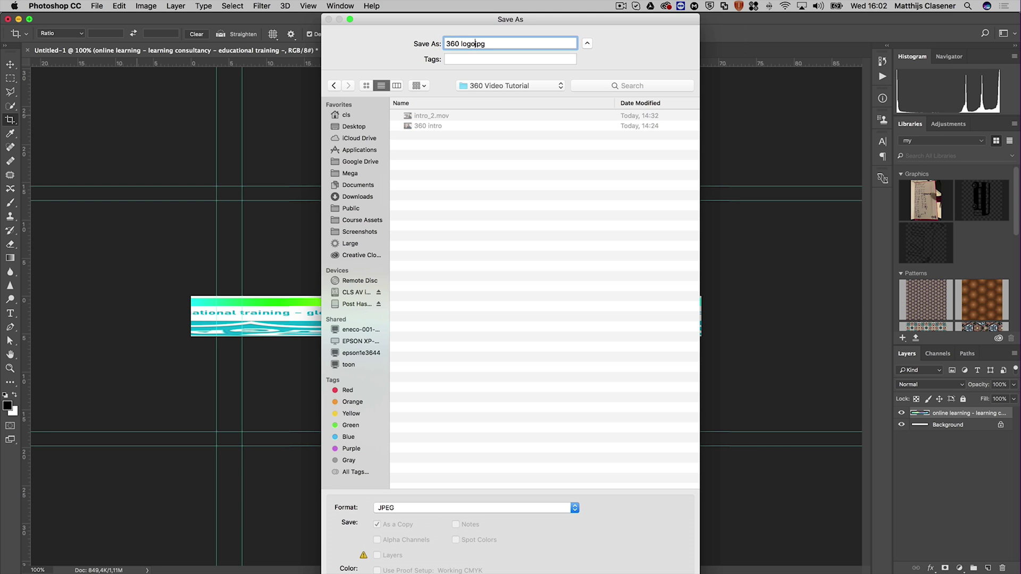
key("Return")
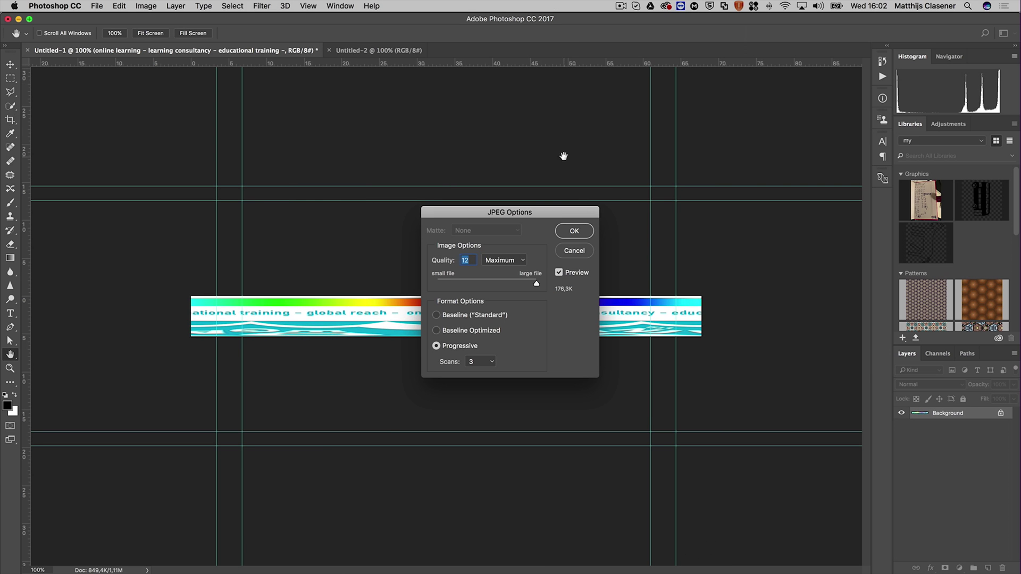
left_click(583, 233)
key("c")
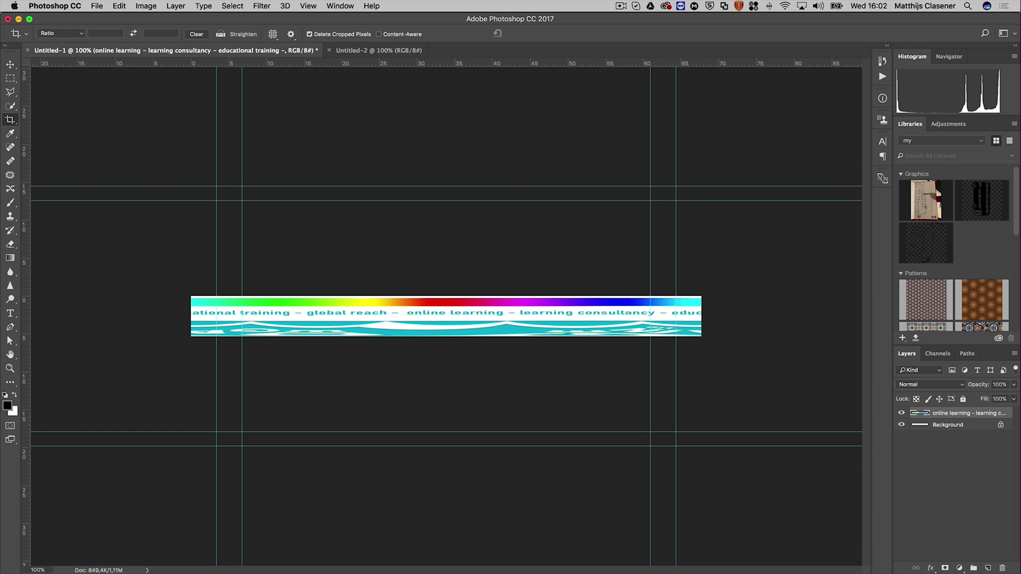
In Premiere, import 360 logo.jpg from the 360 Video Tutorial folder and drop it on track V2.
key("super+Tab")
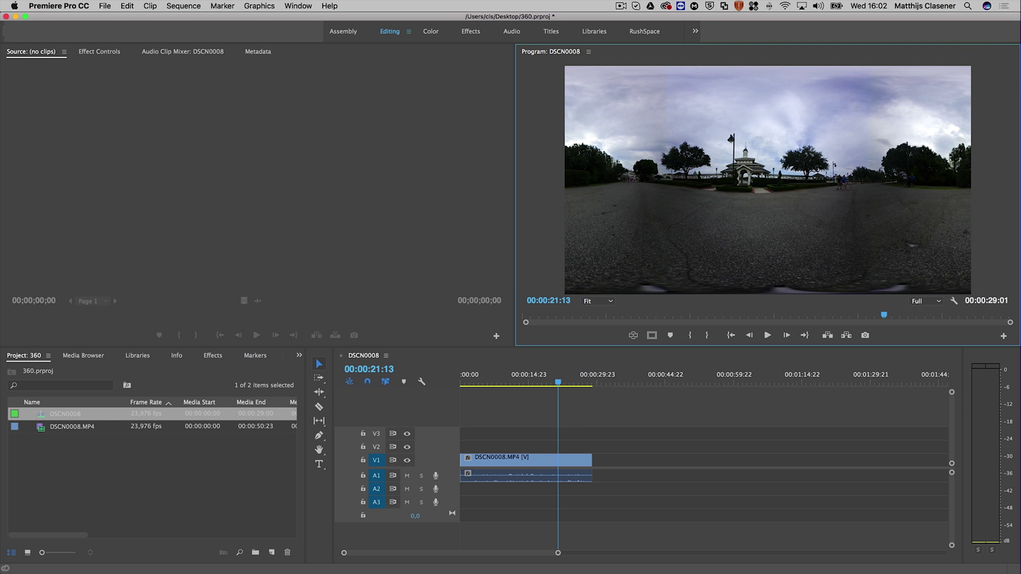
double_click(111, 485)
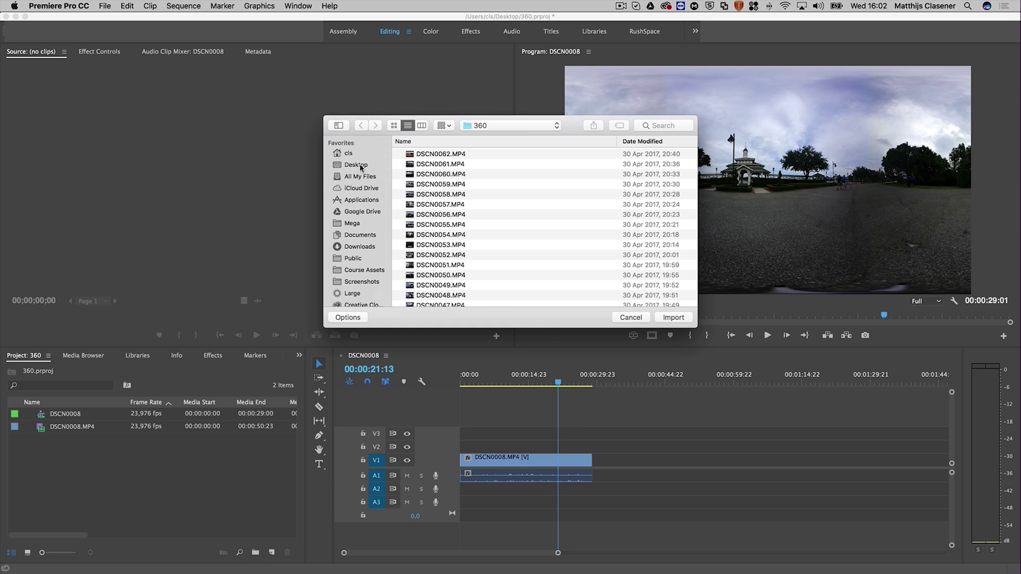
left_click(360, 166)
left_click(456, 156)
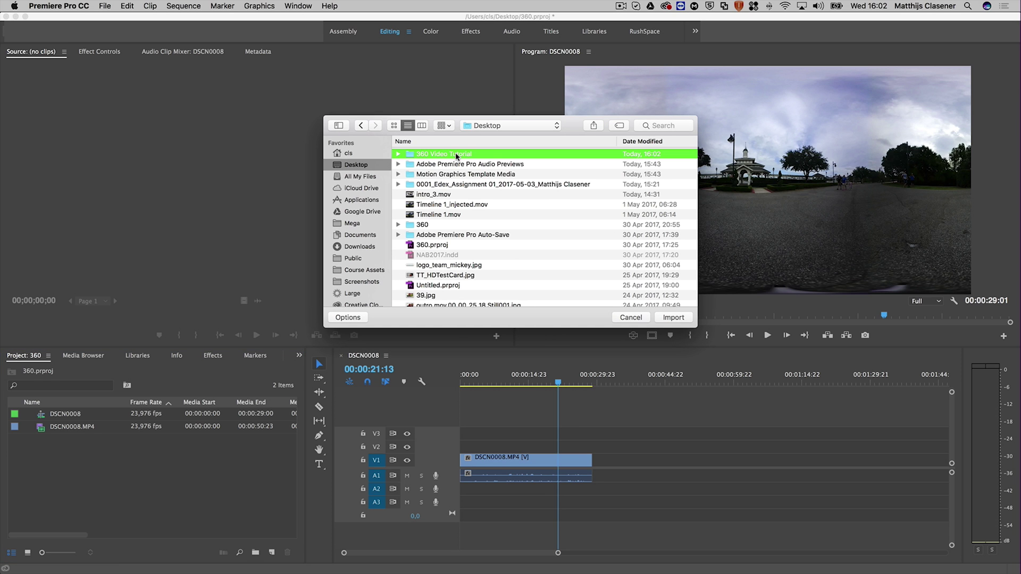
double_click(456, 155)
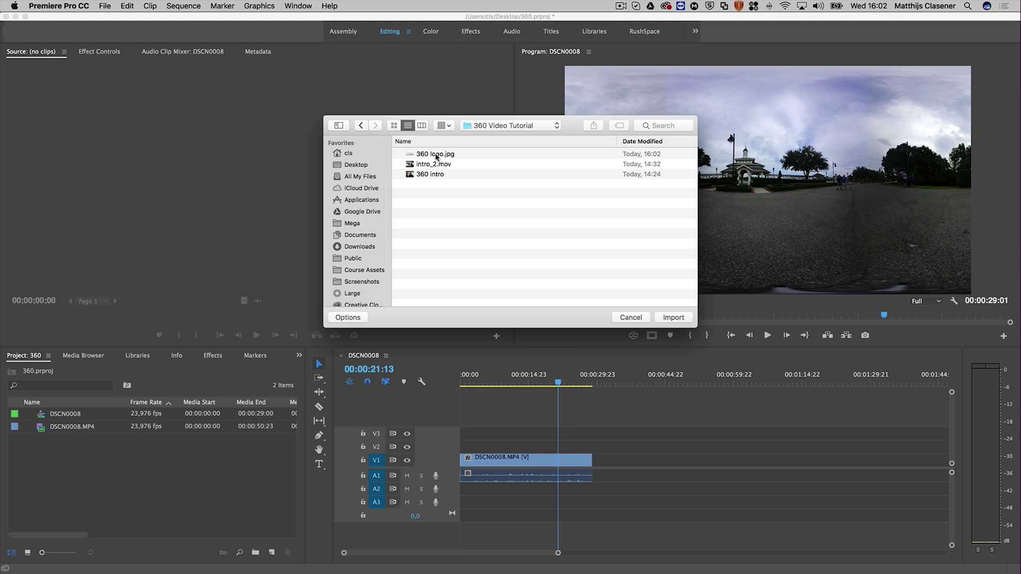
double_click(436, 156)
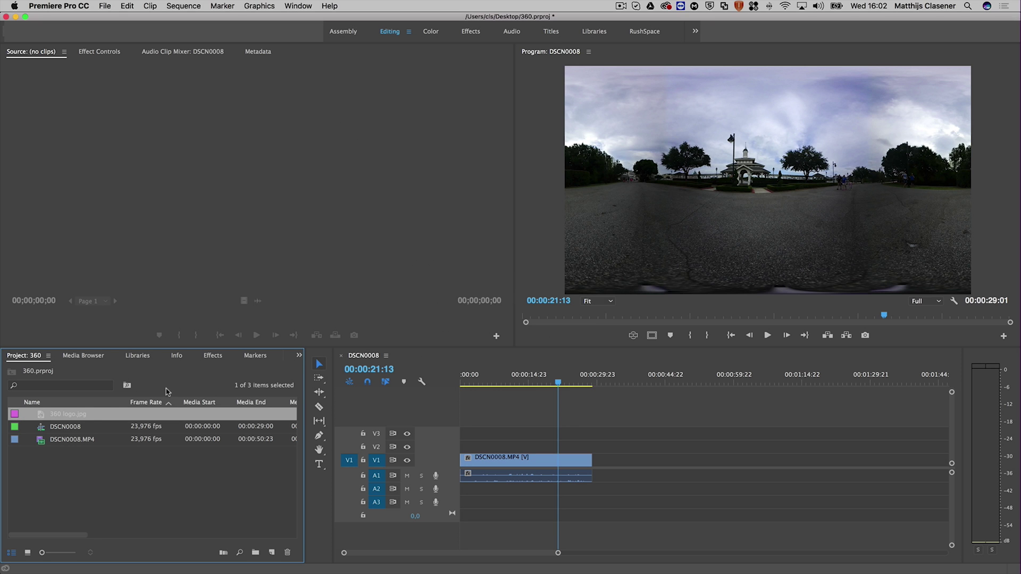
left_click_drag(40, 415, 591, 446)
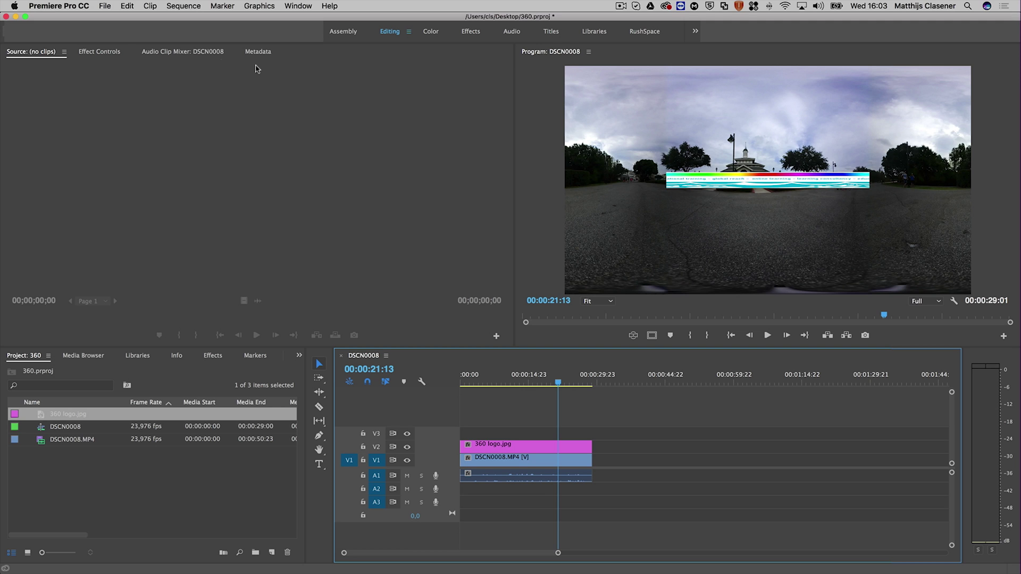
In Effect Controls, set the logo clip's Scale to 200 and Position Y to about 2007.
left_click(112, 53)
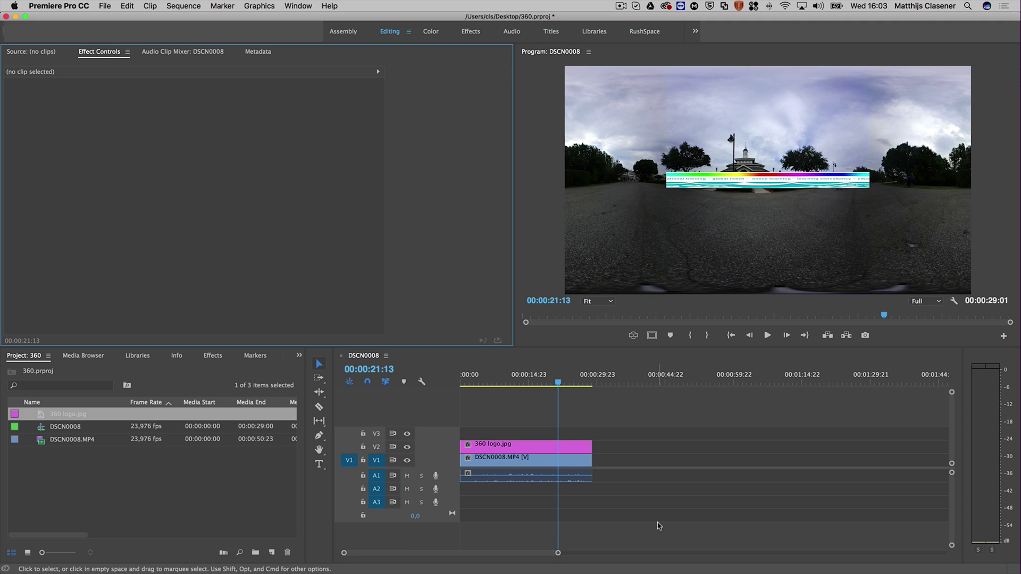
left_click(532, 447)
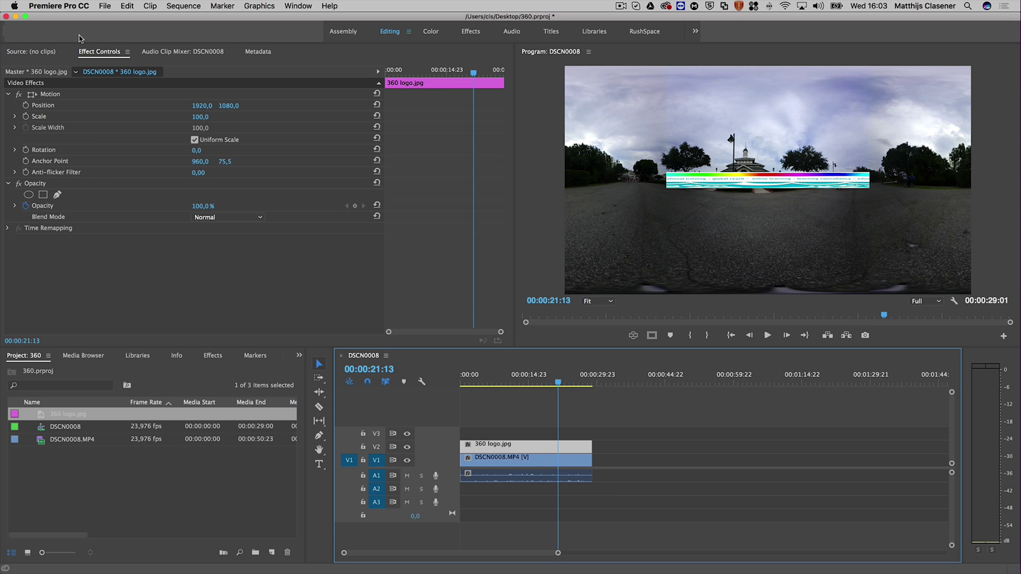
left_click_drag(200, 116, 265, 117)
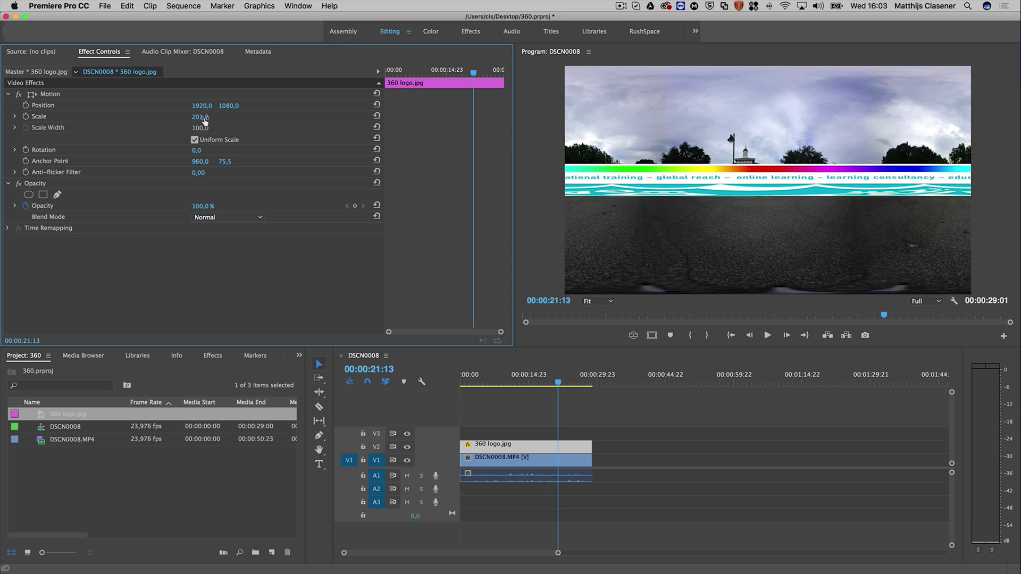
left_click(205, 116)
type("200")
key("Return")
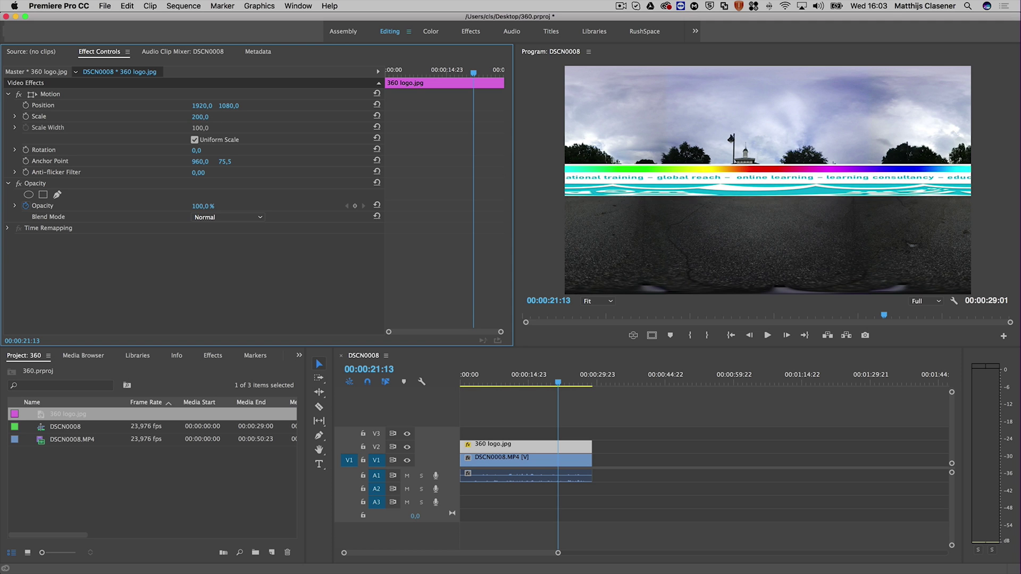
left_click_drag(232, 106, 498, 106)
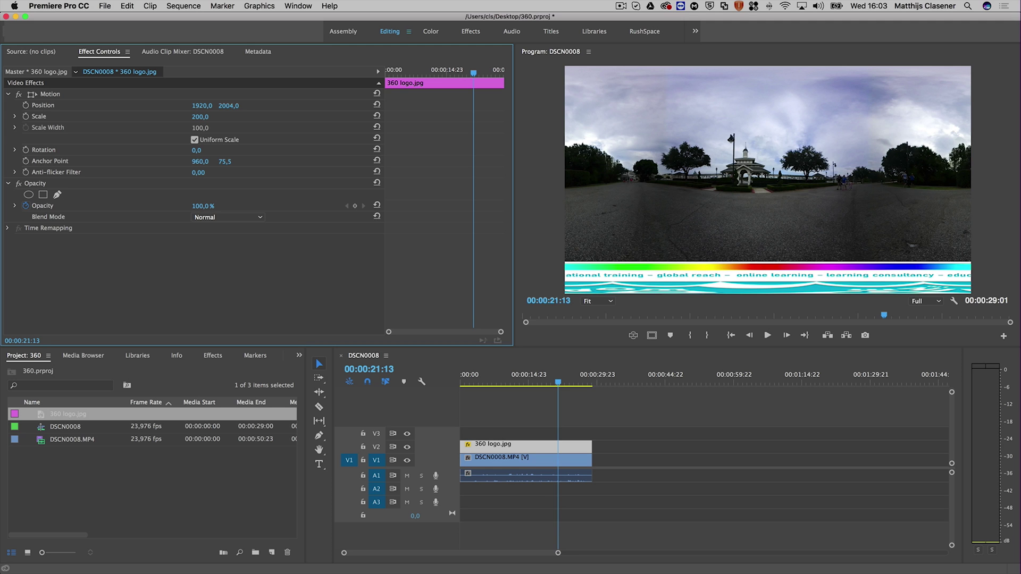
left_click_drag(499, 106, 502, 105)
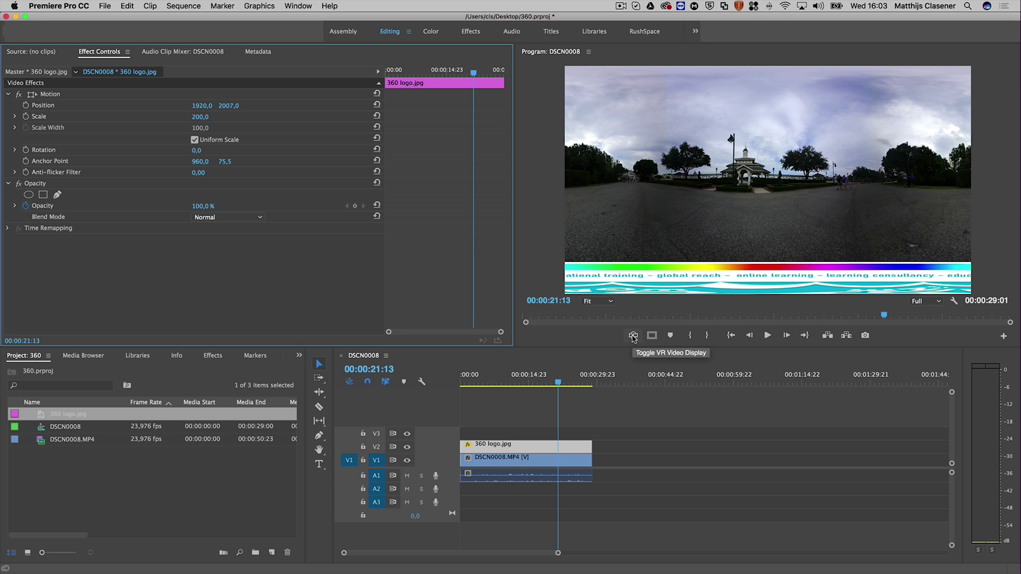
Switch to the VR preview, tilt down to the logo circle, and set Position Y to 2009.
left_click(633, 336)
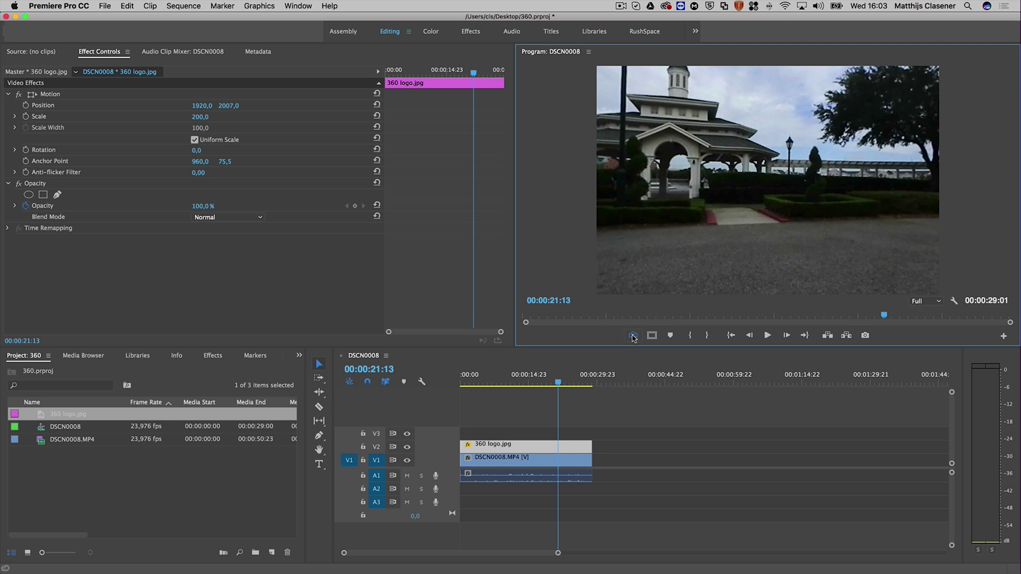
left_click_drag(740, 270, 708, 128)
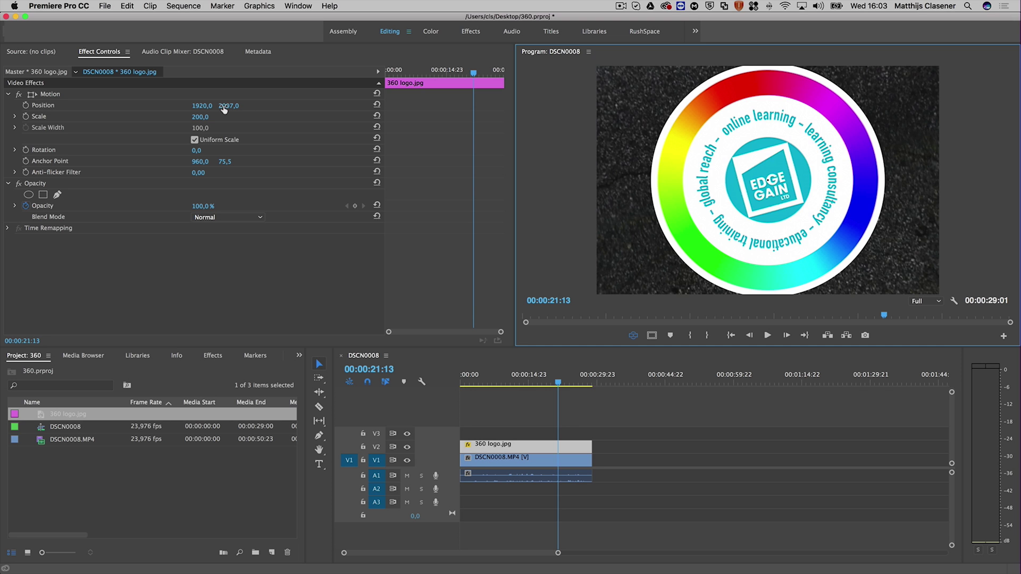
left_click_drag(224, 109, 227, 109)
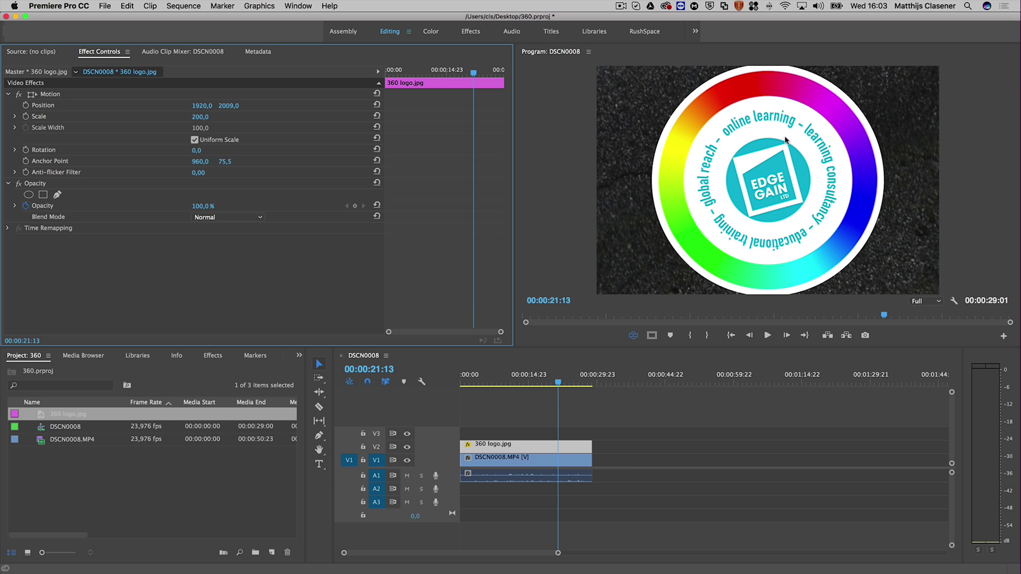
left_click_drag(786, 123, 850, 140)
left_click_drag(806, 215, 796, 137)
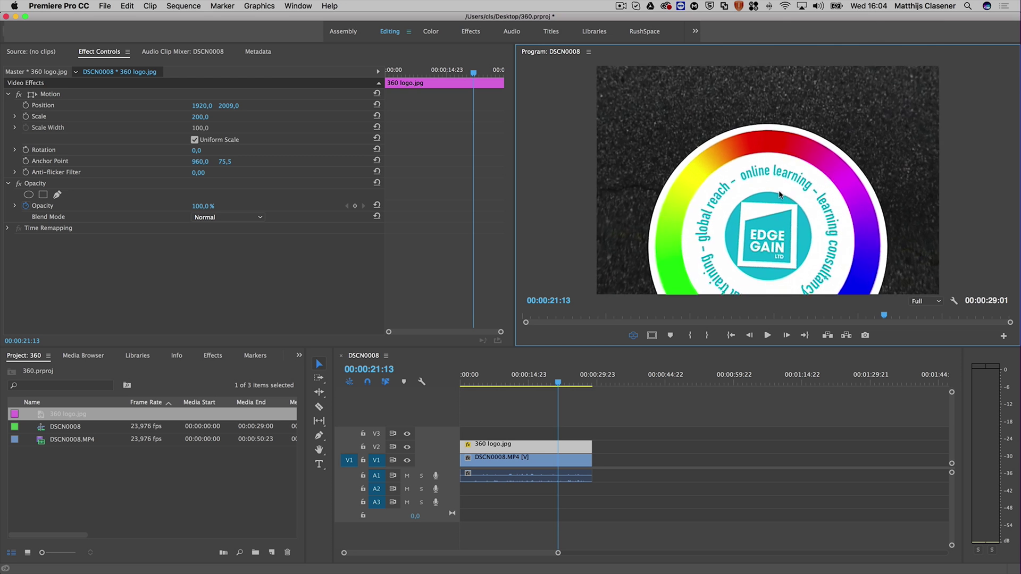
left_click_drag(790, 81, 785, 171)
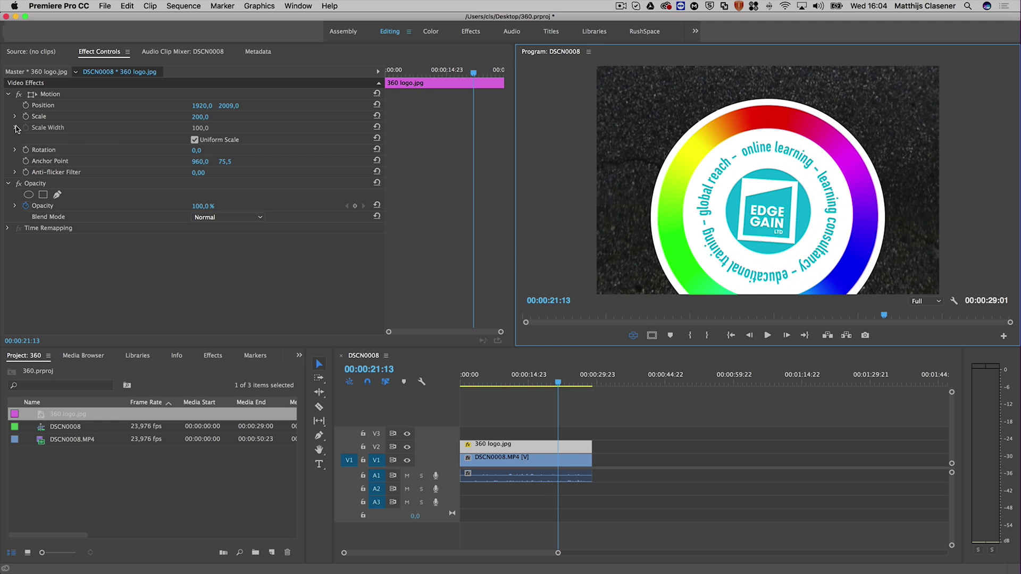
Turn off uniform scaling and set the logo's scale width to 200.
left_click(14, 128)
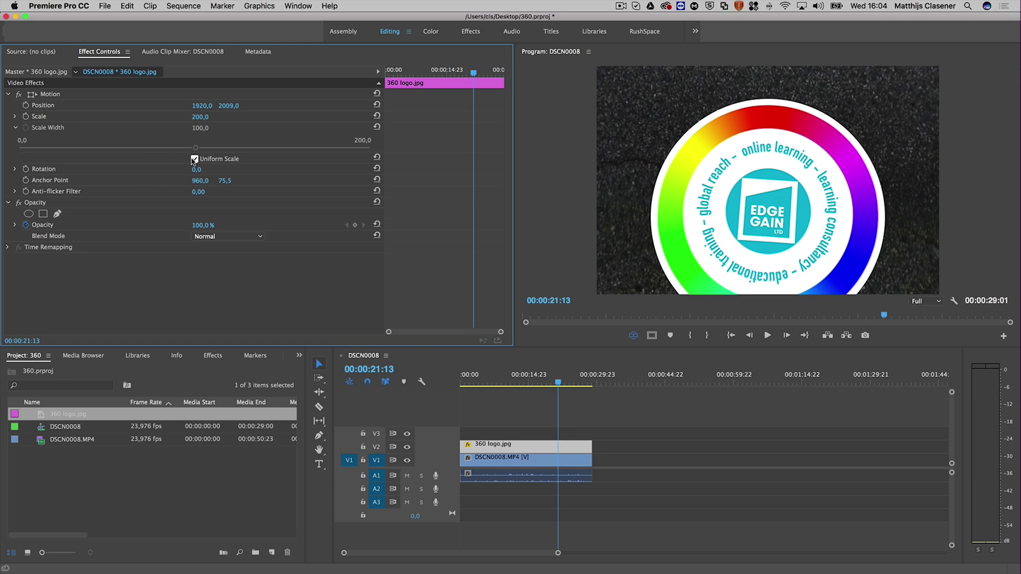
left_click(195, 159)
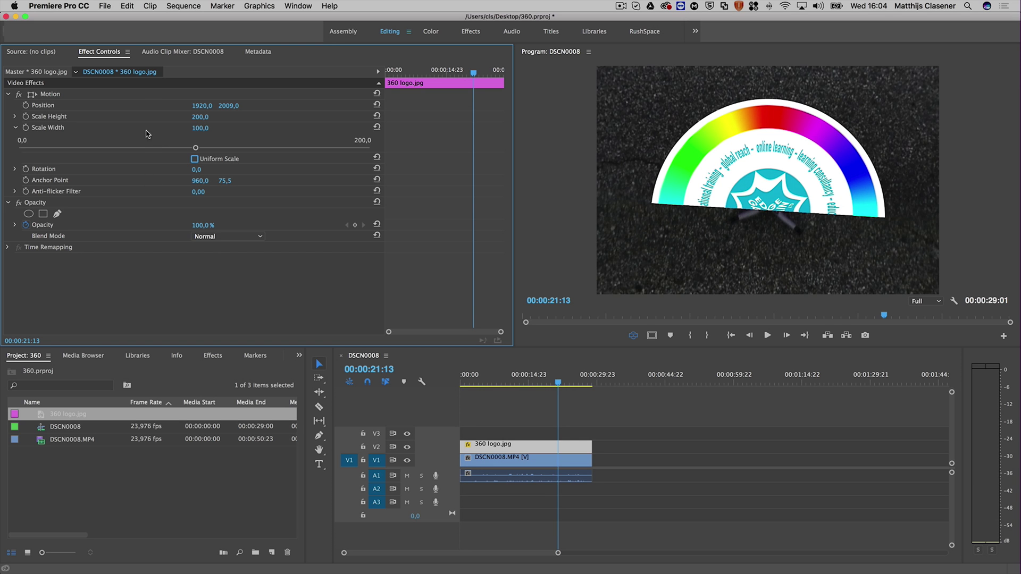
left_click(16, 117)
left_click(199, 147)
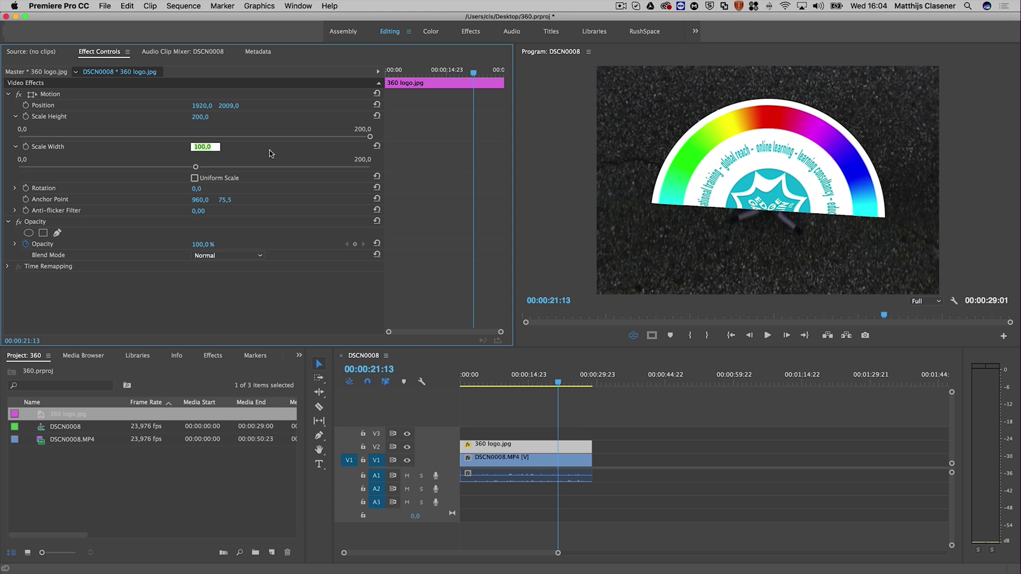
type("200")
key("Return")
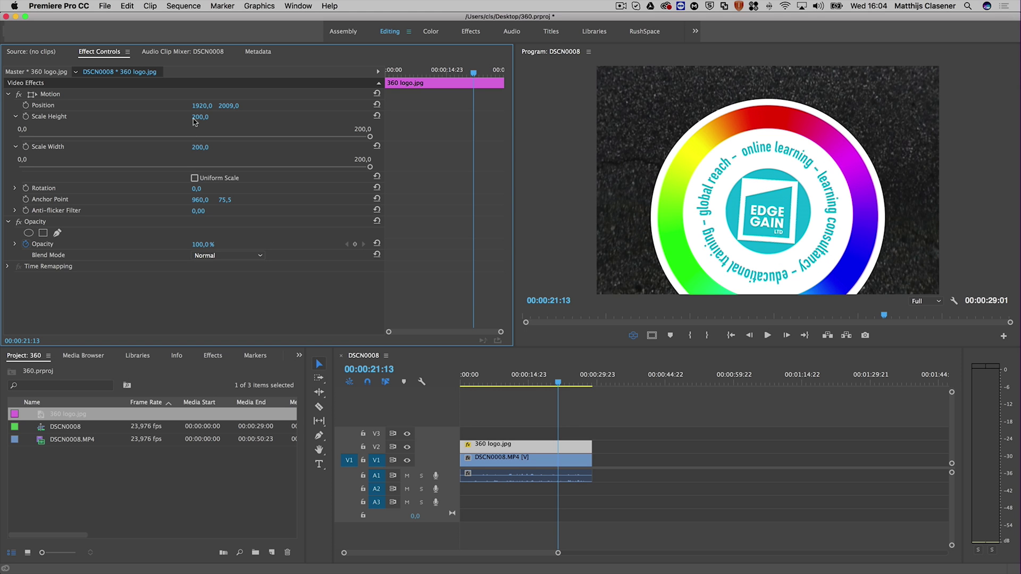
Reduce scale height to 99, lower Position Y to 2085, and save the project.
left_click_drag(200, 116, 146, 117)
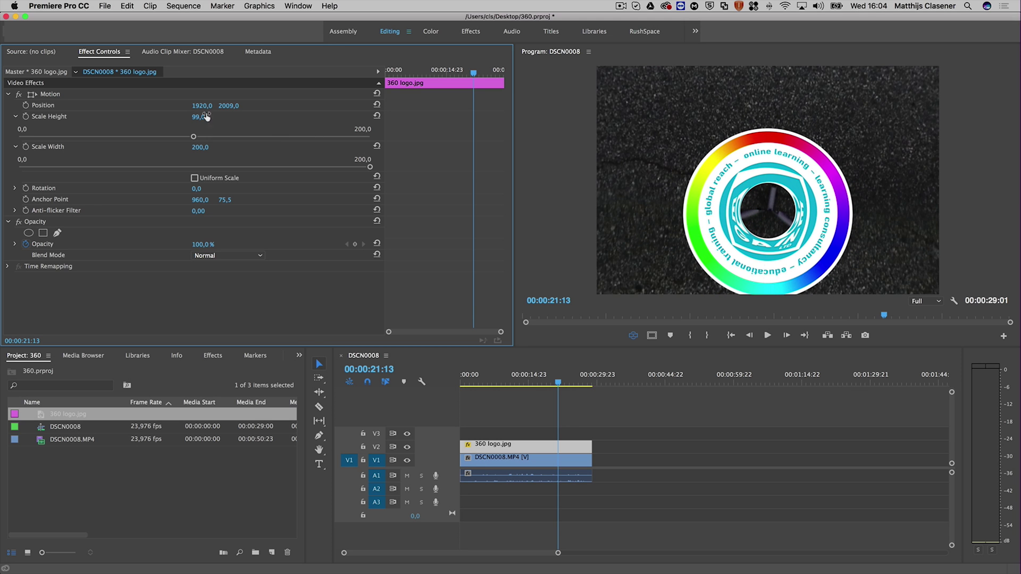
left_click_drag(228, 105, 269, 105)
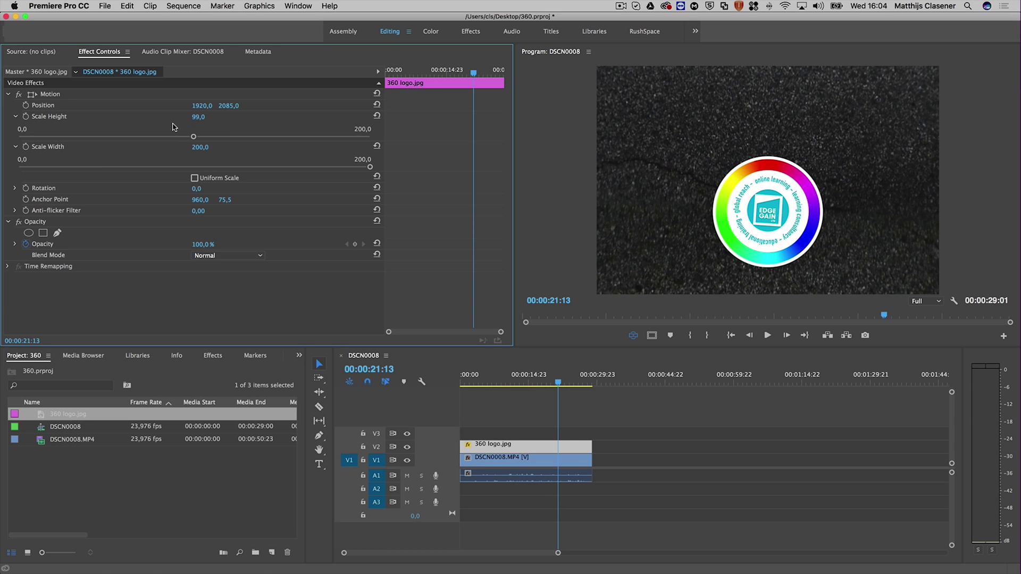
key("super+s")
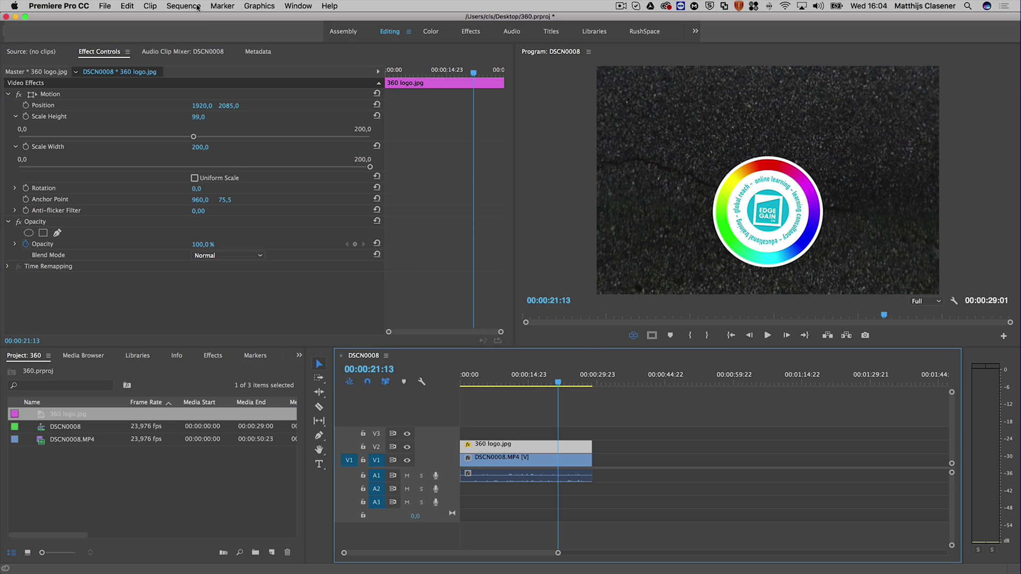
Open Export Media settings (H.264, Match Source – High) and review the monoscopic VR Video section.
left_click(105, 6)
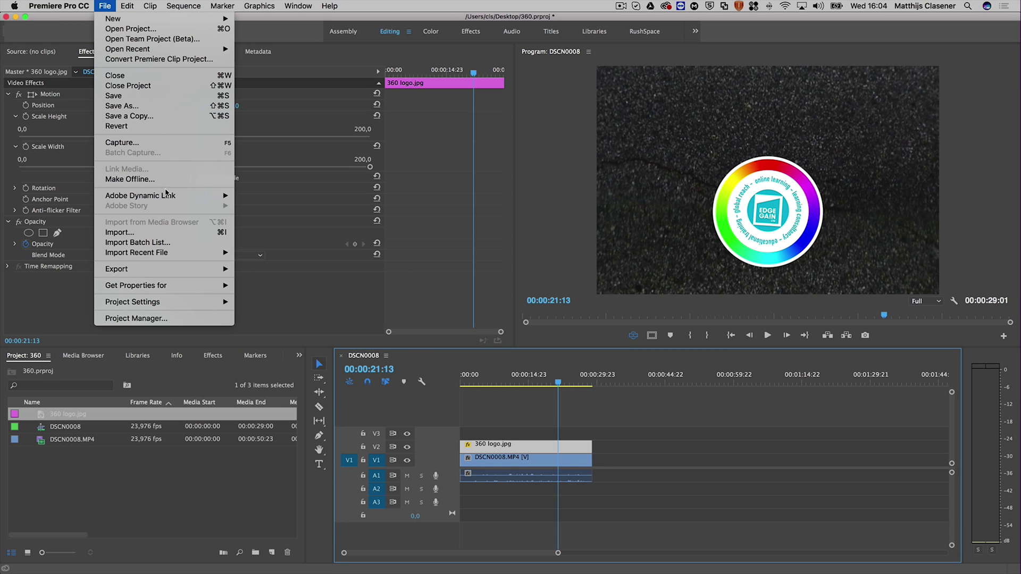
mouse_move(177, 273)
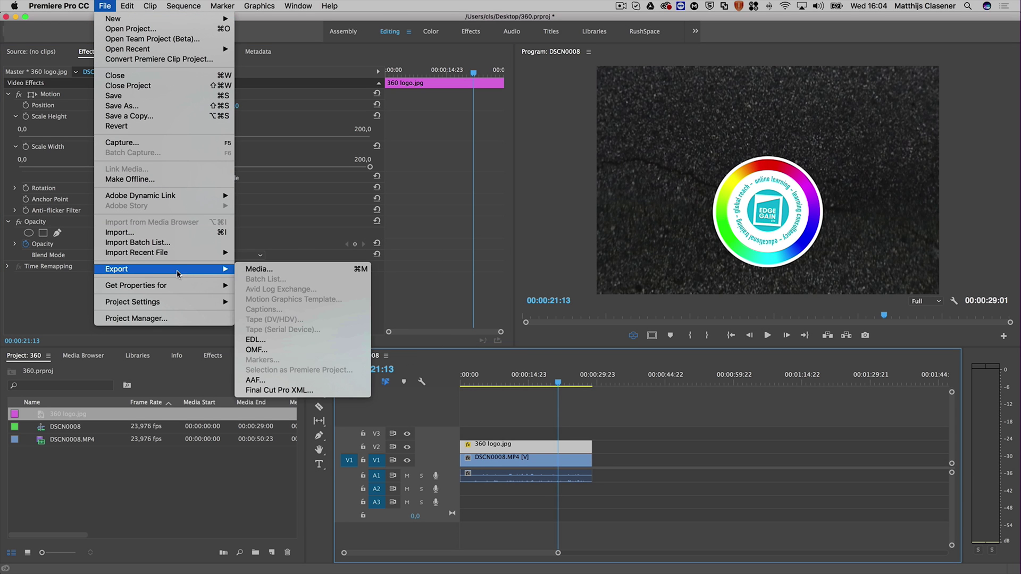
left_click(307, 270)
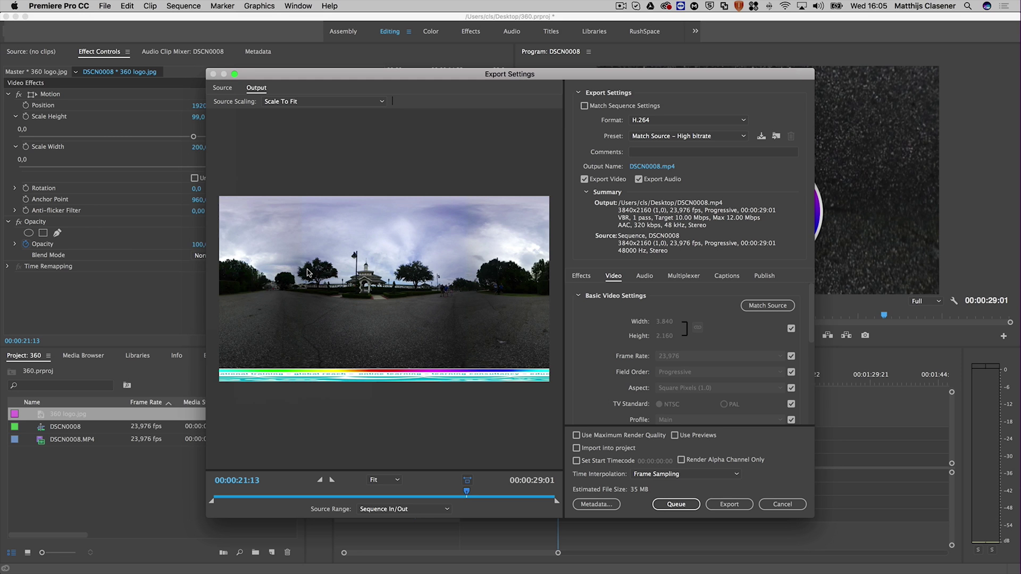
scroll(598, 364, "down", 10)
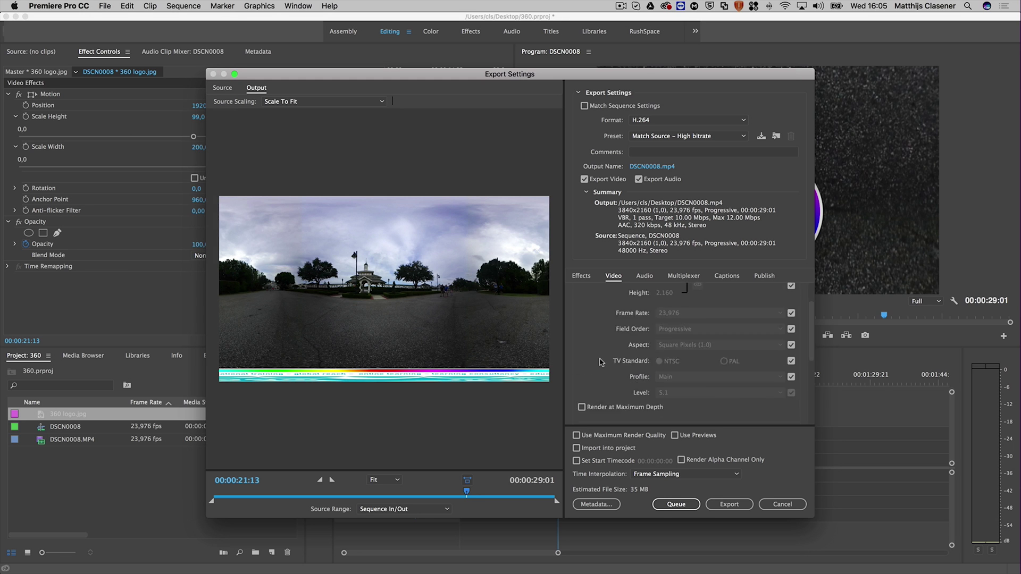